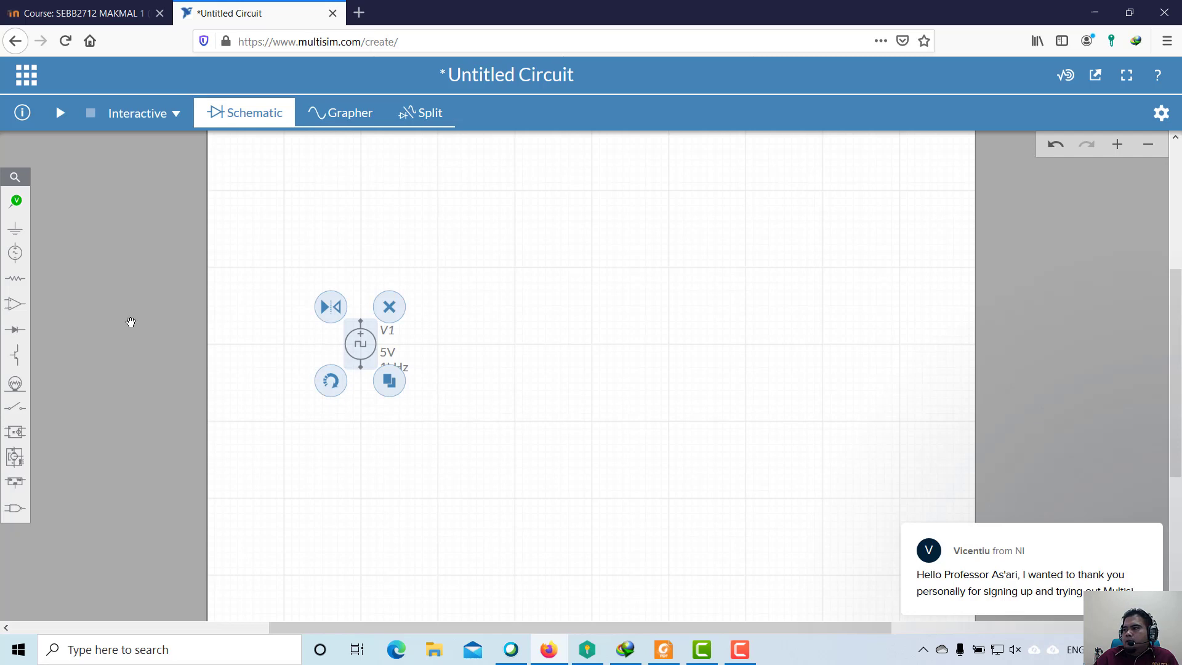
Place an inductor on the schematic above and to the right of the voltage source V1
{"action": "left_click", "coordinate": [16, 282]}
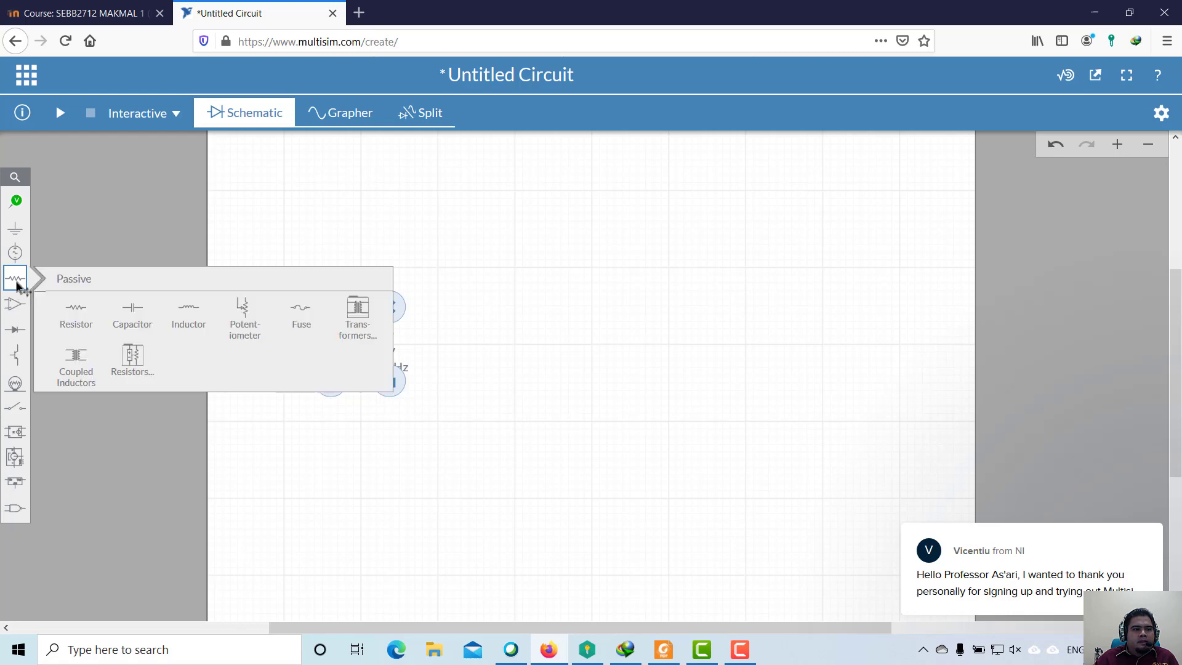
{"action": "left_click", "coordinate": [189, 311]}
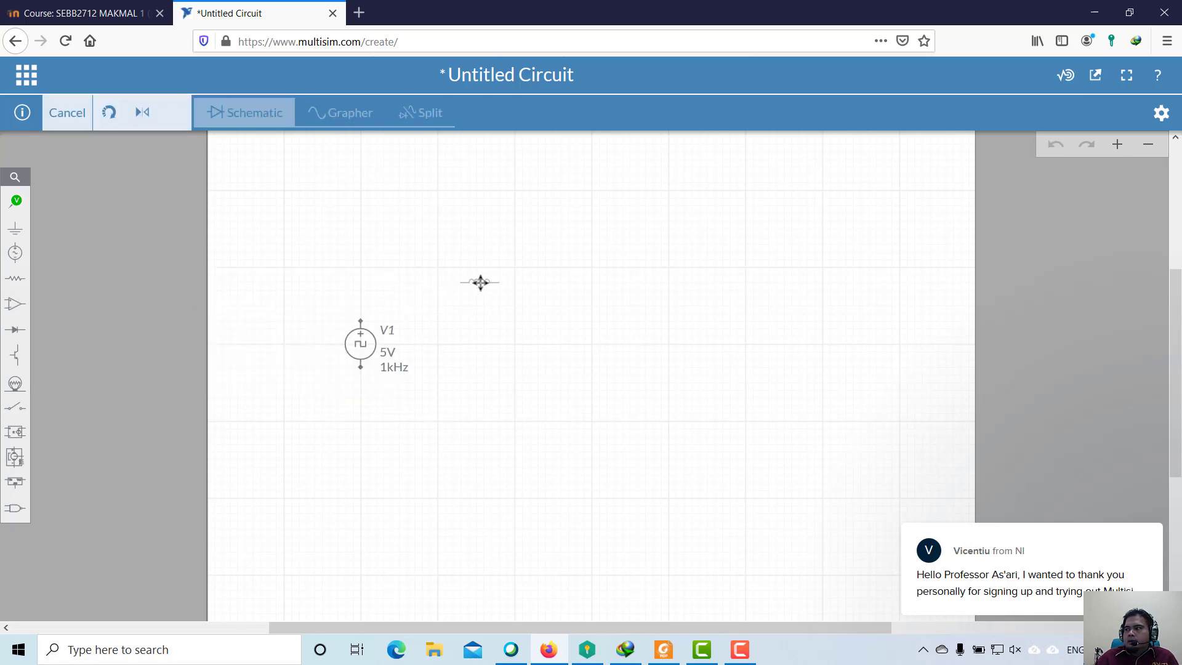
{"action": "left_click", "coordinate": [480, 282]}
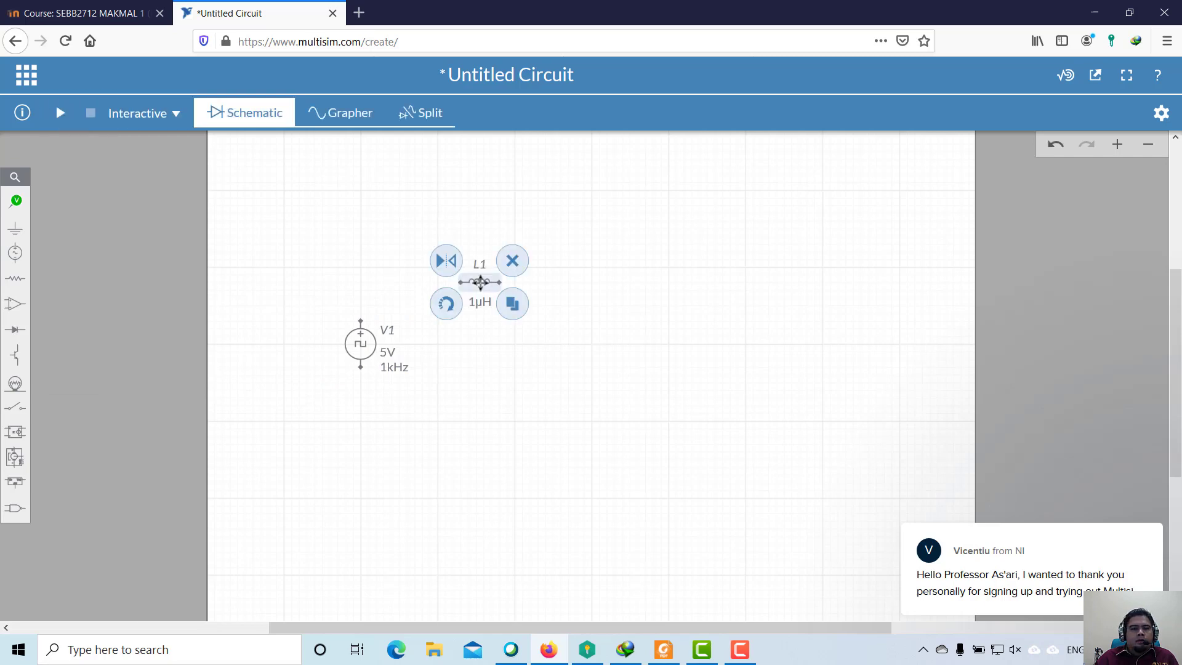
Place a resistor to the right of the source, below the inductor's level, and rotate it to stand vertically
{"action": "left_click", "coordinate": [17, 282]}
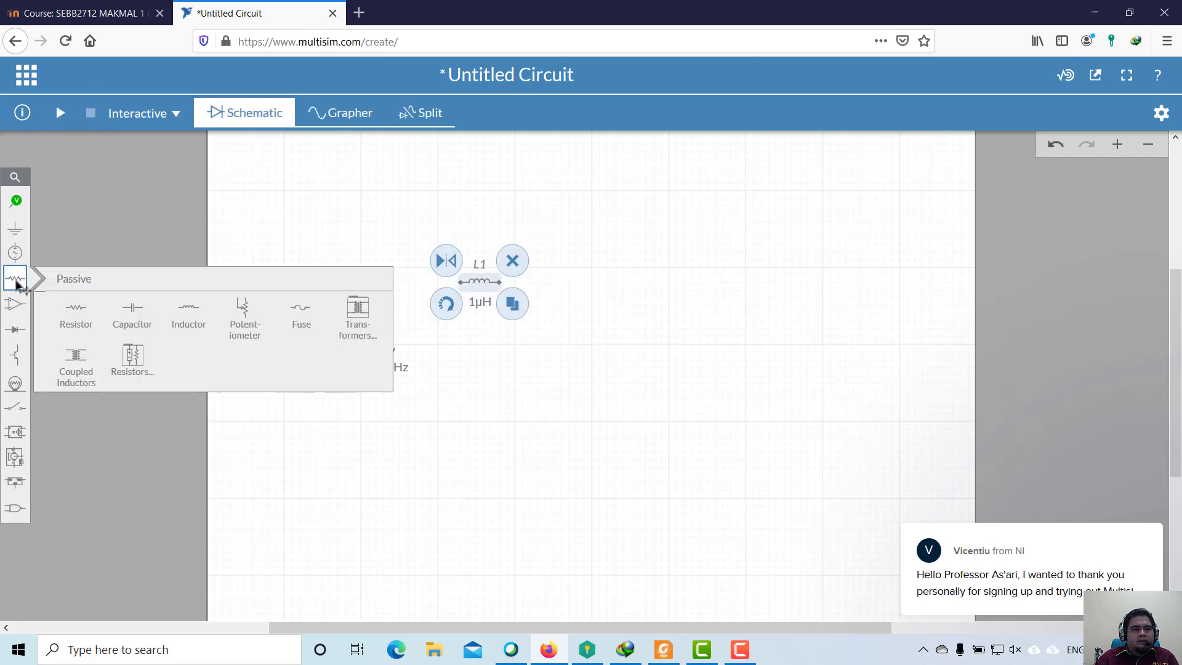
{"action": "left_click", "coordinate": [72, 317]}
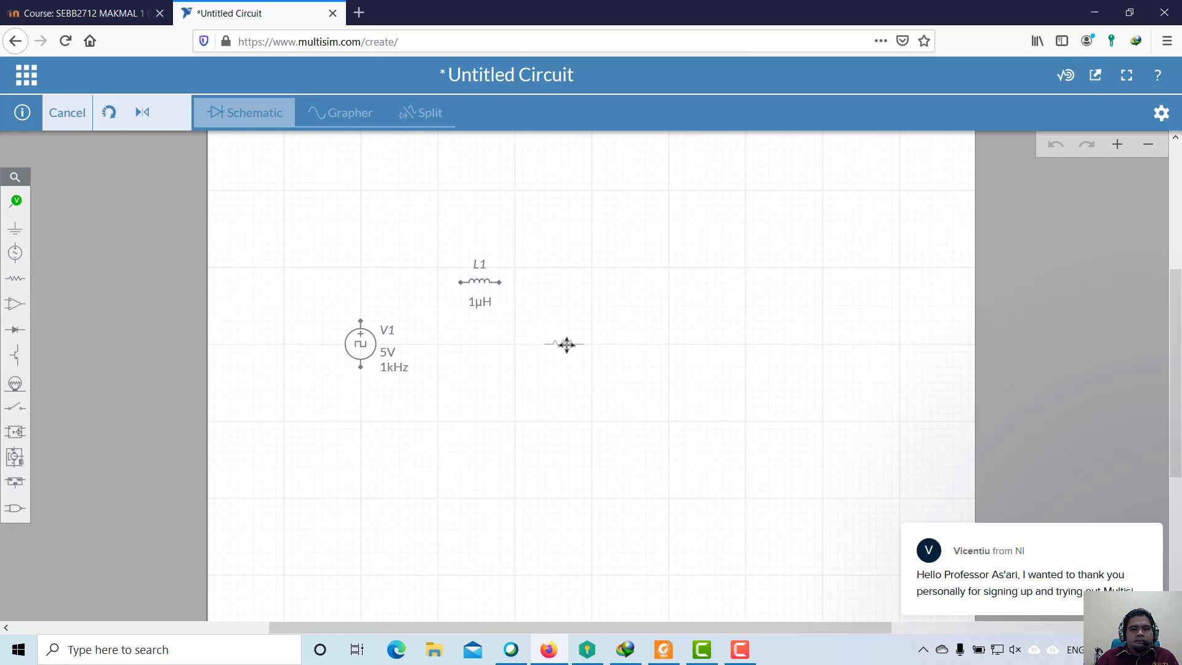
{"action": "left_click", "coordinate": [565, 343]}
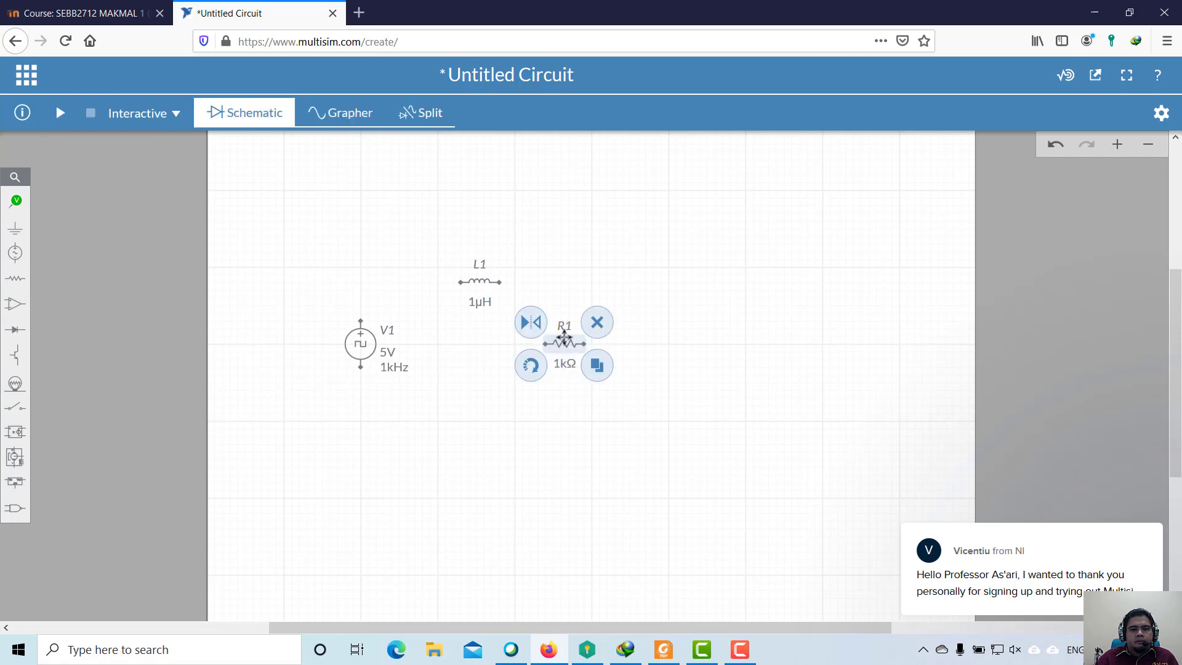
{"action": "left_click", "coordinate": [531, 365]}
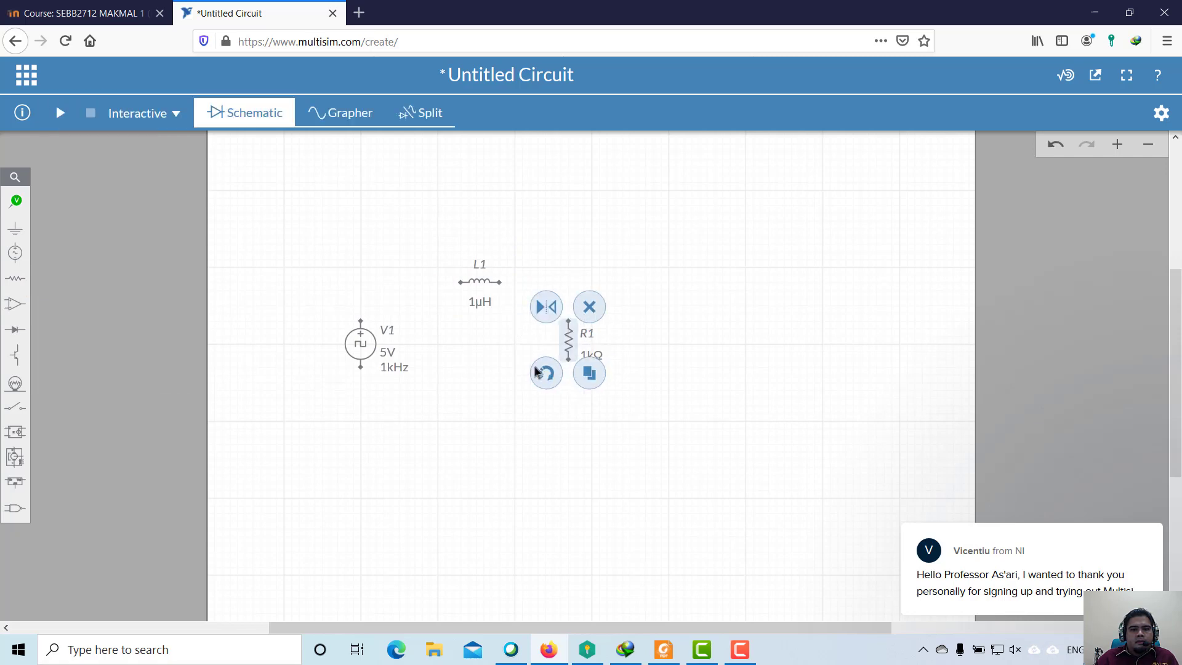
Place a ground symbol below the components, midway between the source and the resistor
{"action": "left_click", "coordinate": [16, 231]}
{"action": "left_click", "coordinate": [76, 260]}
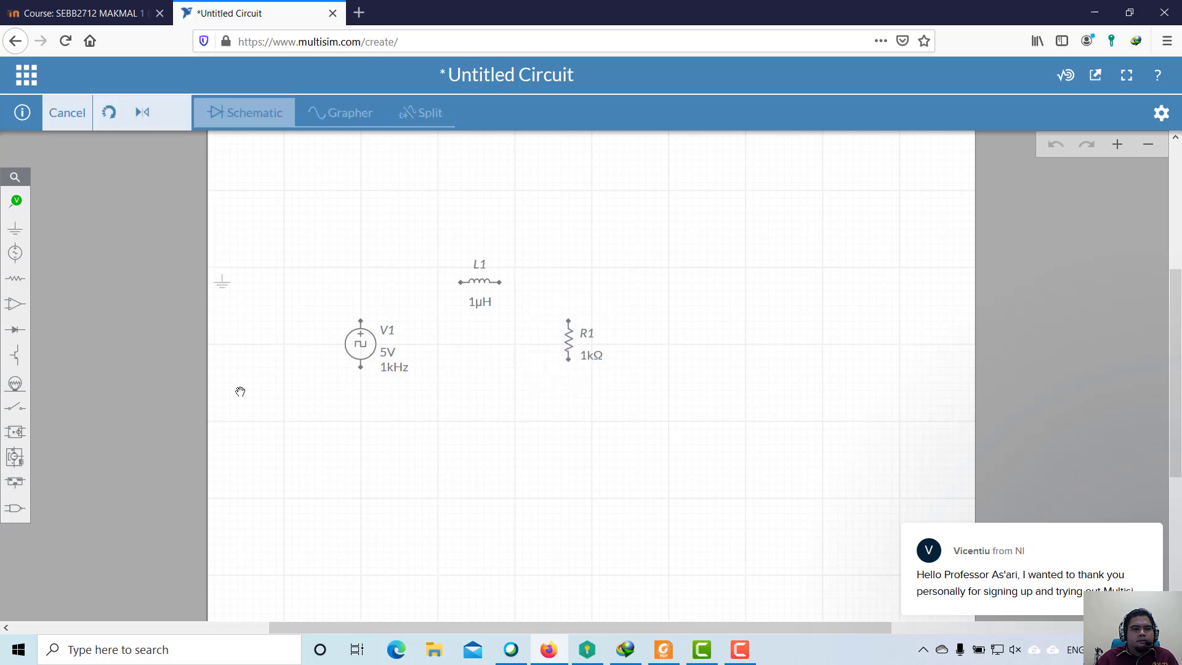
{"action": "left_click", "coordinate": [478, 426]}
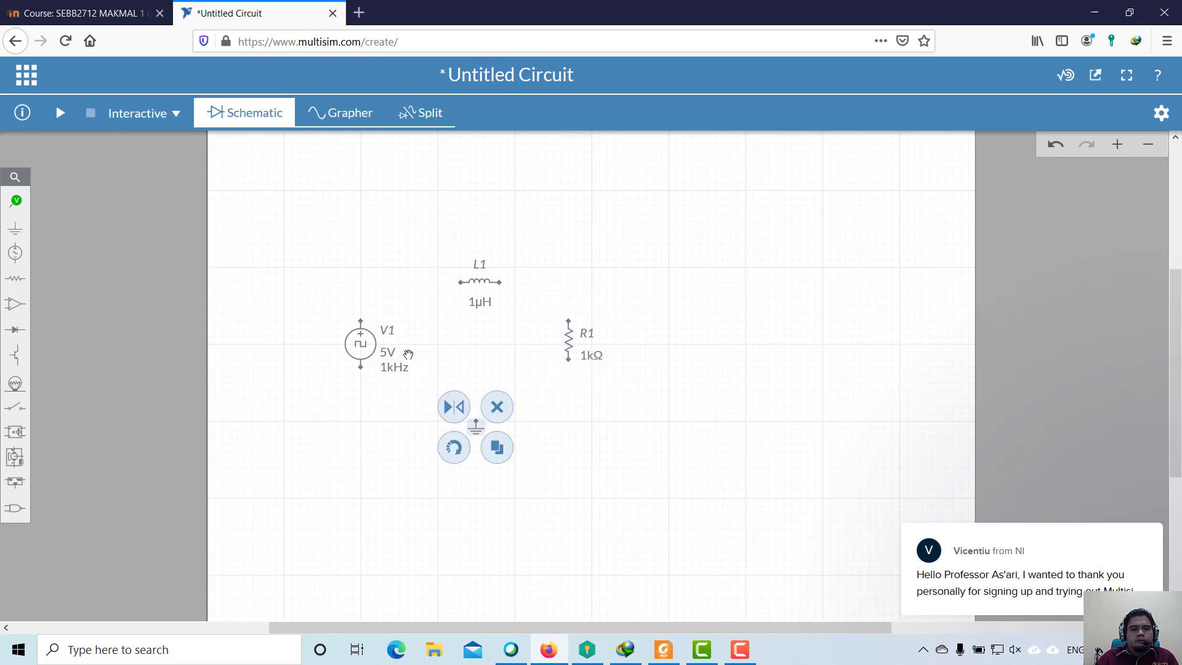
{"action": "left_click", "coordinate": [172, 335]}
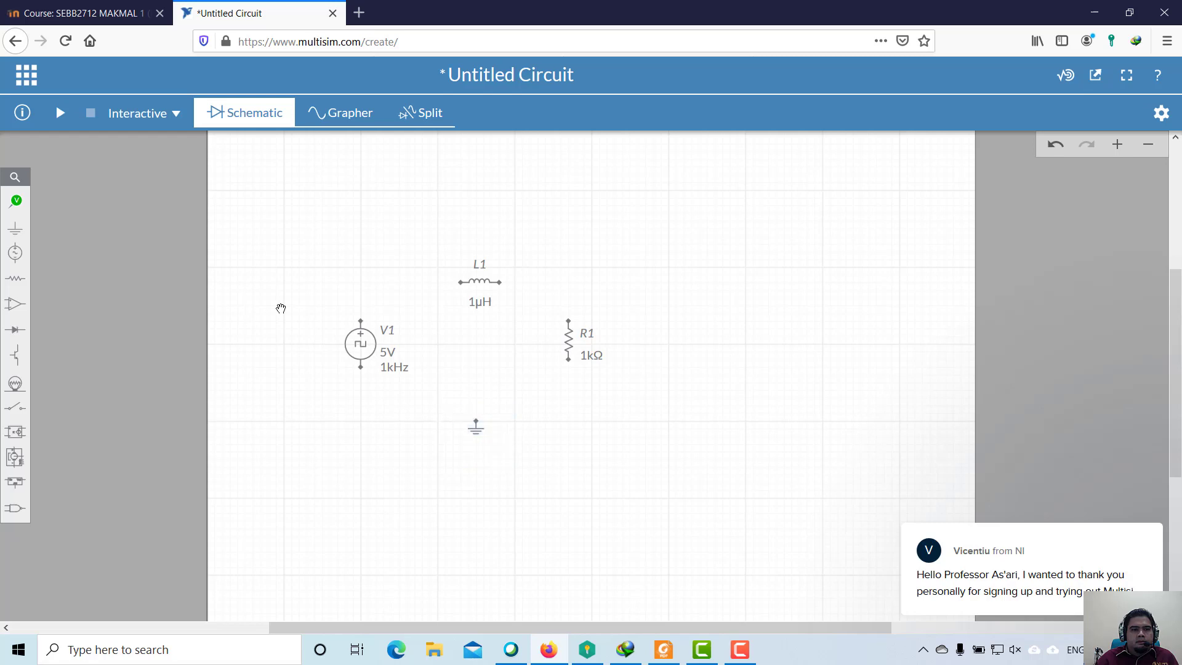
Wire the source's positive terminal to the inductor's left end and the inductor's right end to the resistor's upper end
{"action": "left_click", "coordinate": [361, 320]}
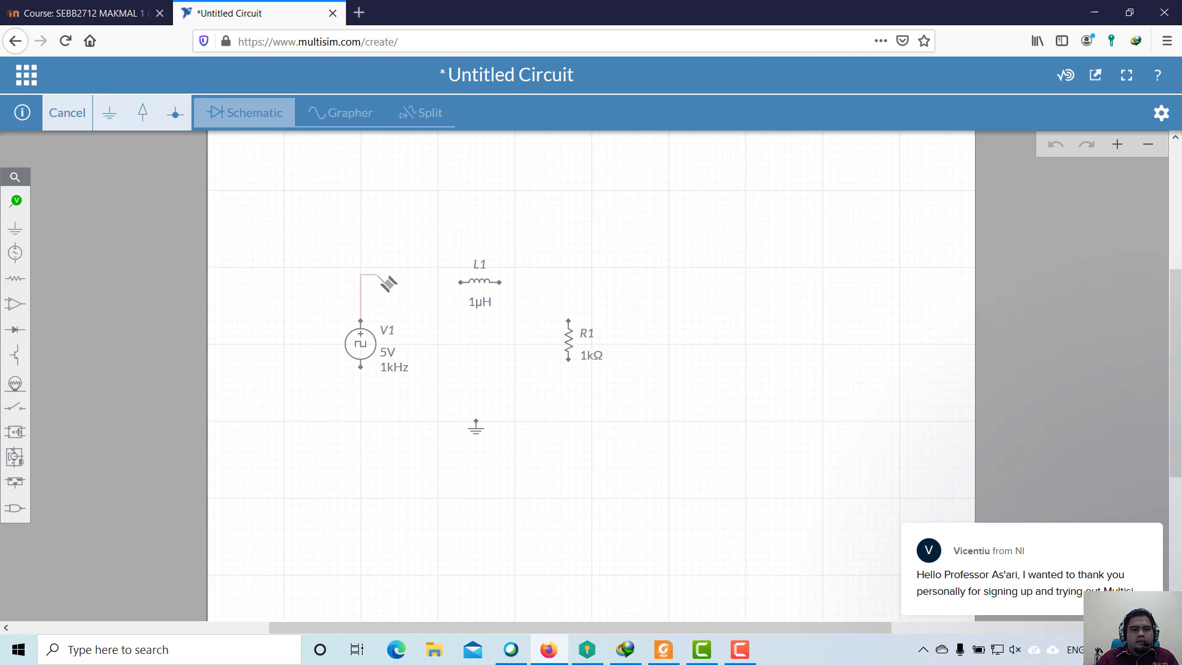
{"action": "left_click", "coordinate": [461, 282]}
{"action": "left_click", "coordinate": [500, 282]}
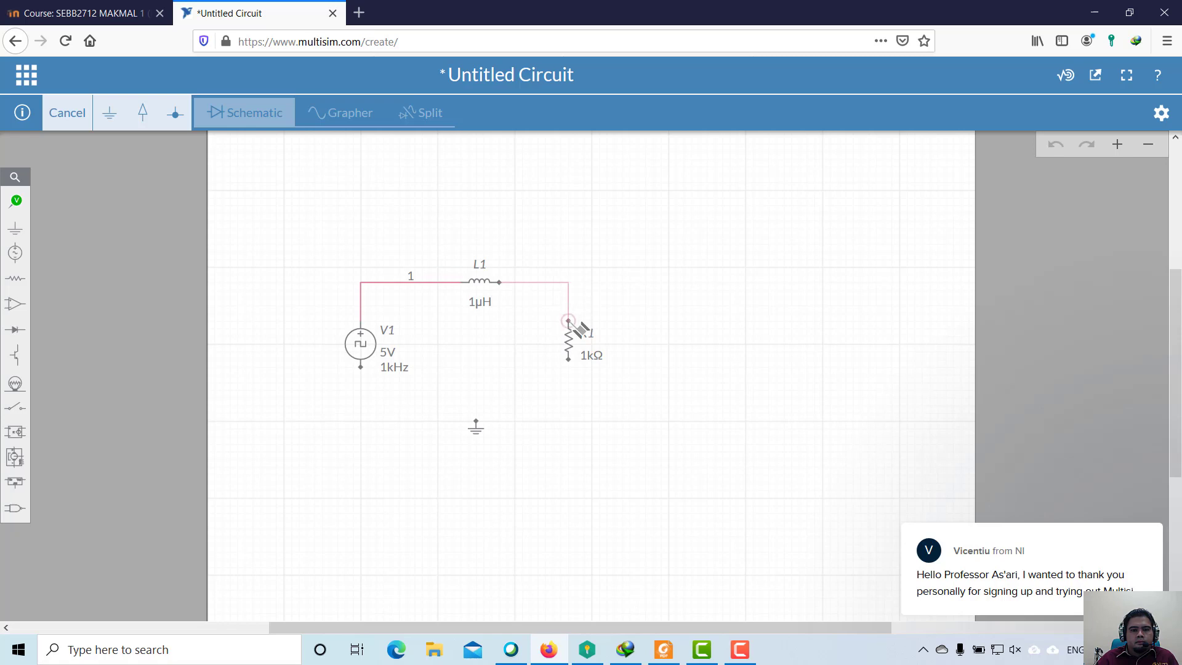
{"action": "left_click", "coordinate": [568, 321]}
Wire the resistor's lower end and the source's negative terminal to the ground symbol, closing the circuit
{"action": "left_click", "coordinate": [568, 361]}
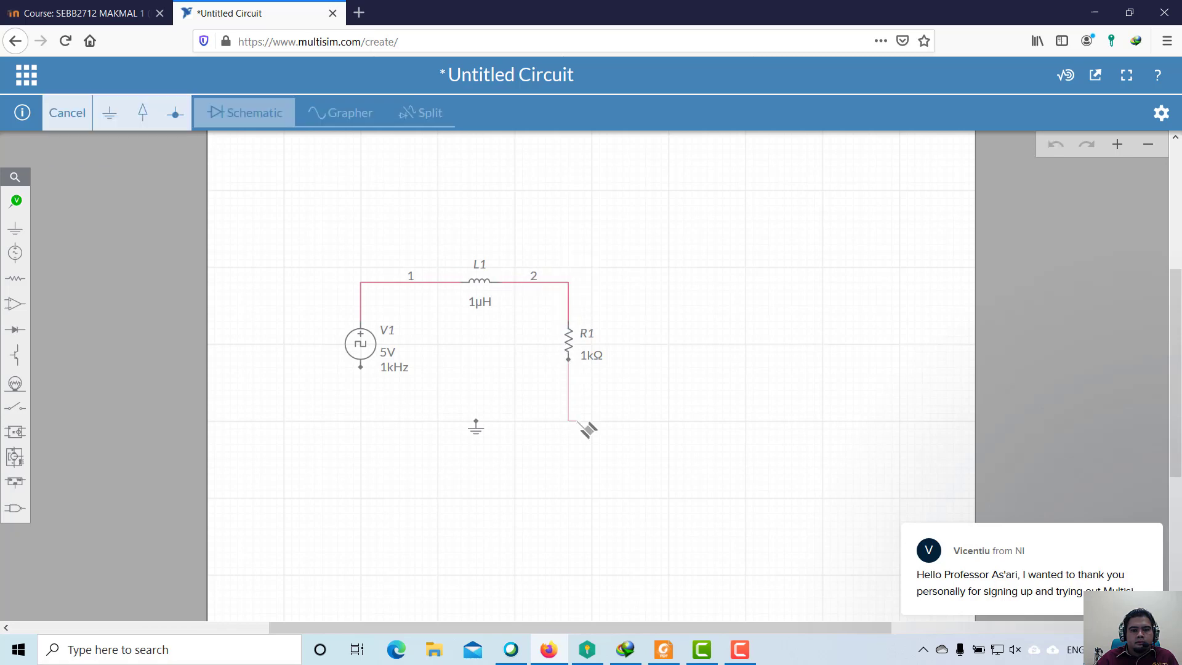
{"action": "left_click", "coordinate": [477, 423]}
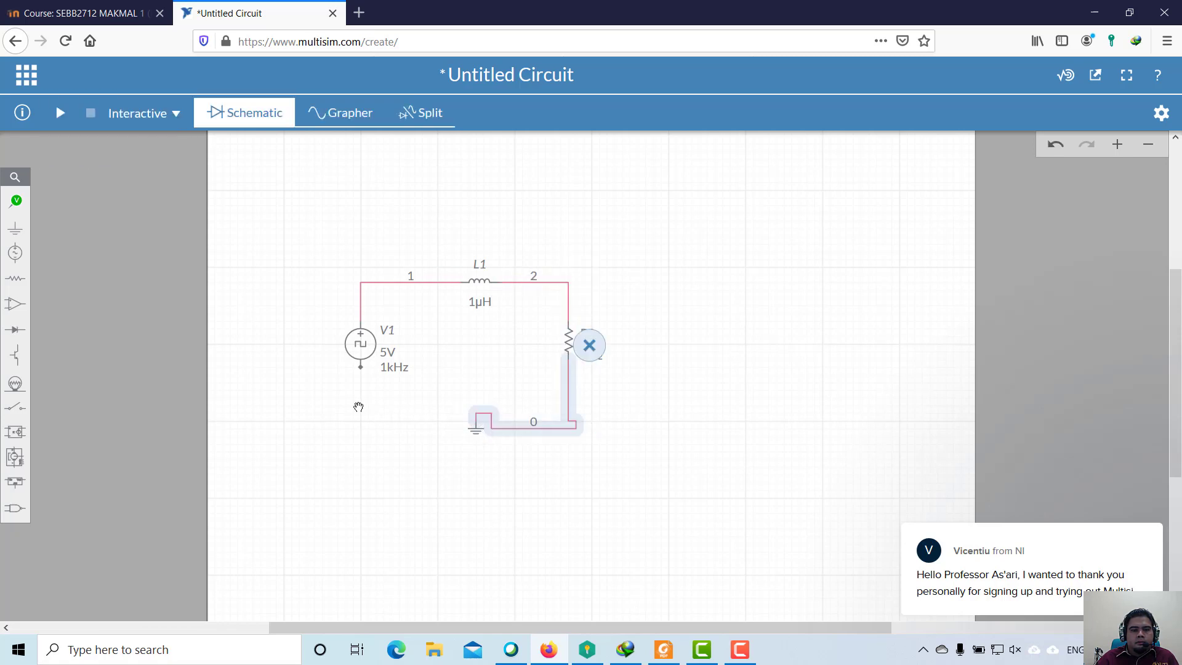
{"action": "left_click", "coordinate": [361, 367]}
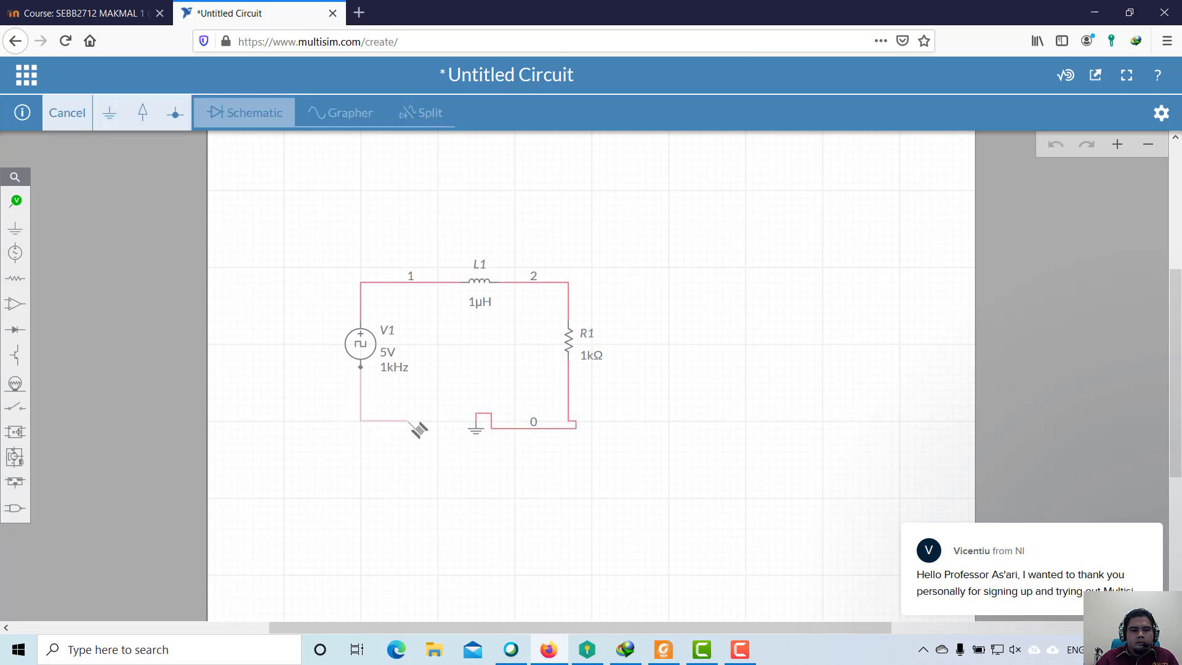
{"action": "left_click", "coordinate": [477, 415]}
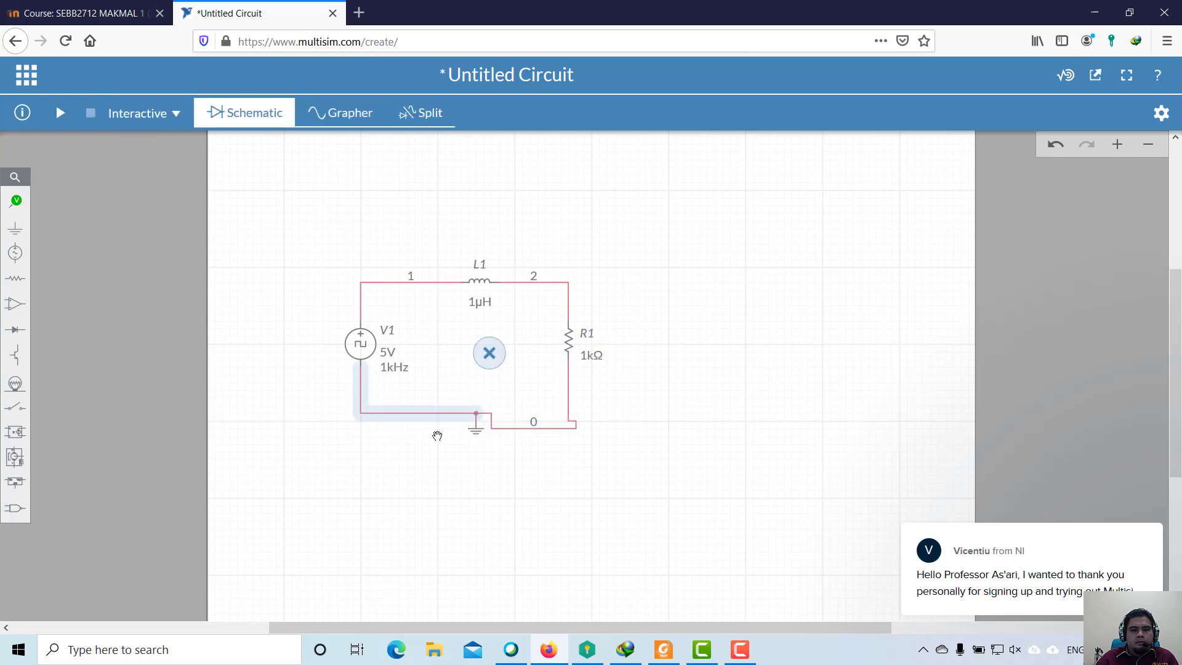
{"action": "left_click", "coordinate": [676, 326]}
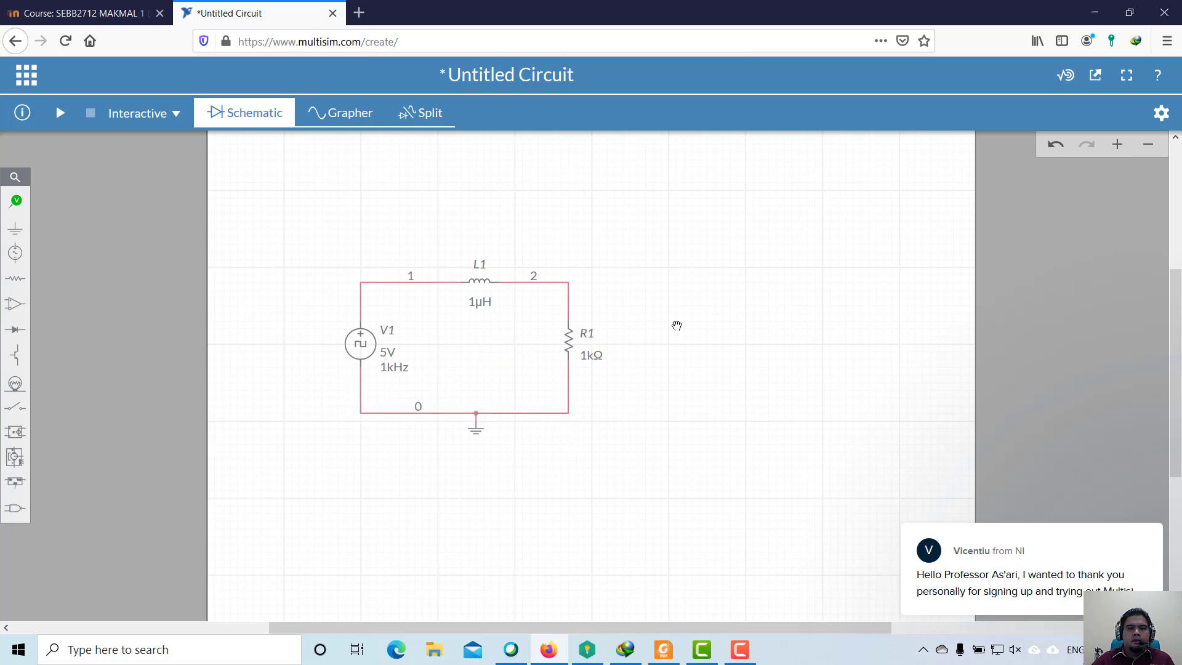
{"action": "left_click_drag", "start_coordinate": [498, 271], "coordinate": [396, 514]}
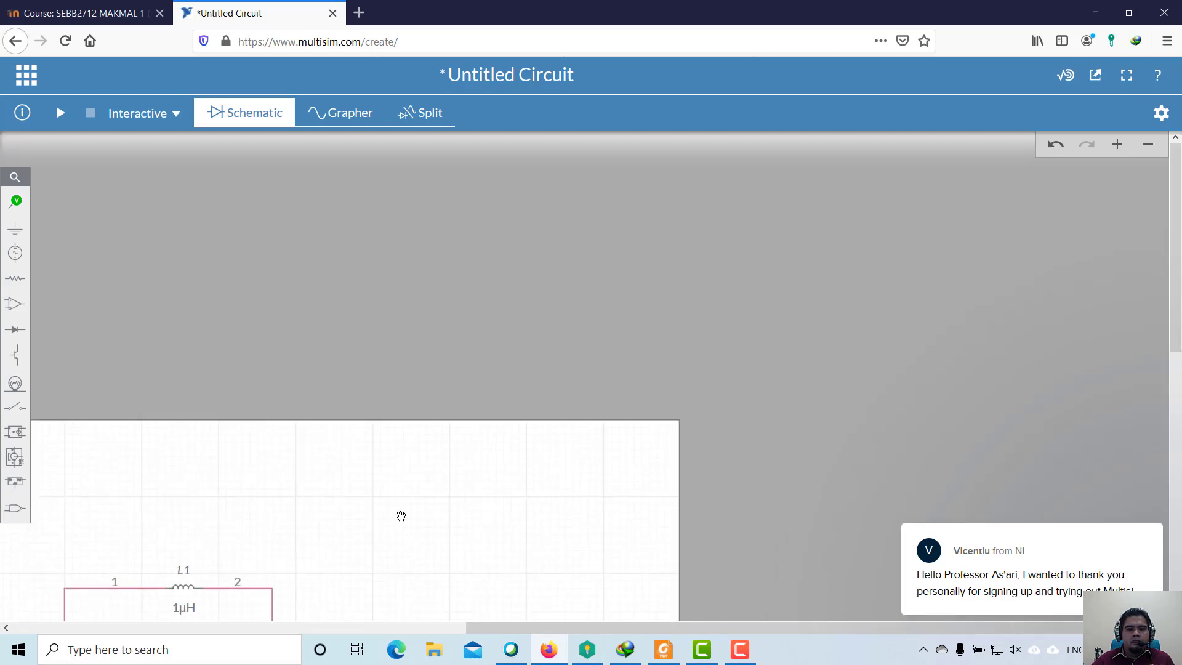
{"action": "left_click_drag", "start_coordinate": [601, 512], "coordinate": [519, 504]}
{"action": "left_click", "coordinate": [739, 650]}
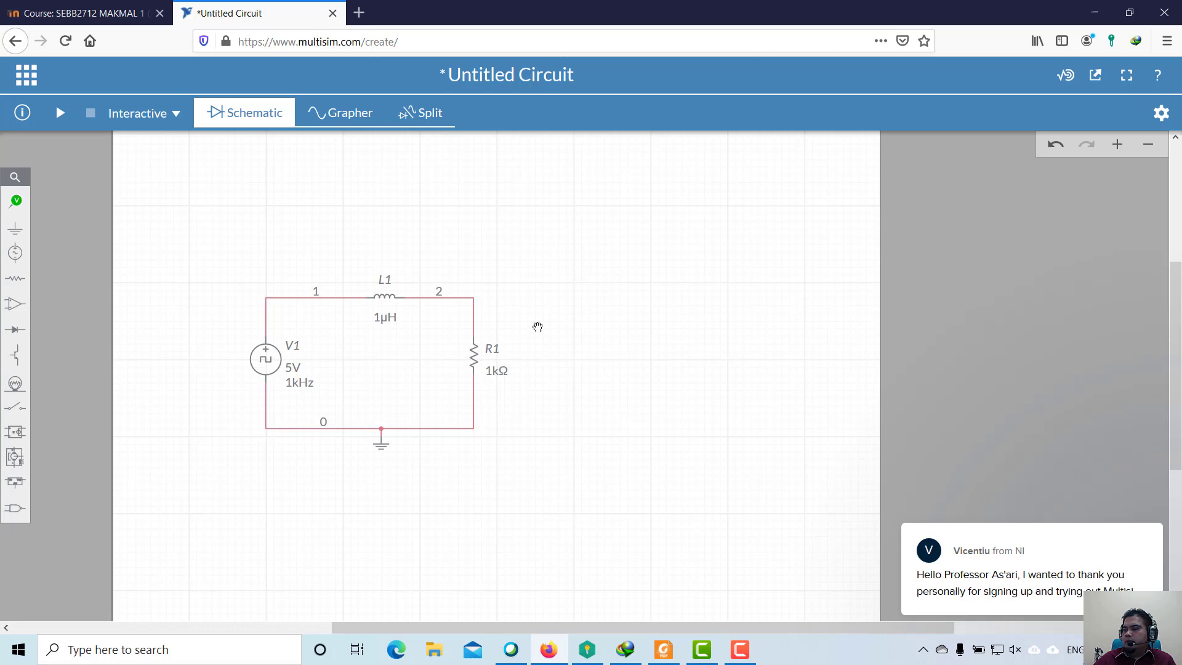
{"action": "left_click", "coordinate": [739, 650]}
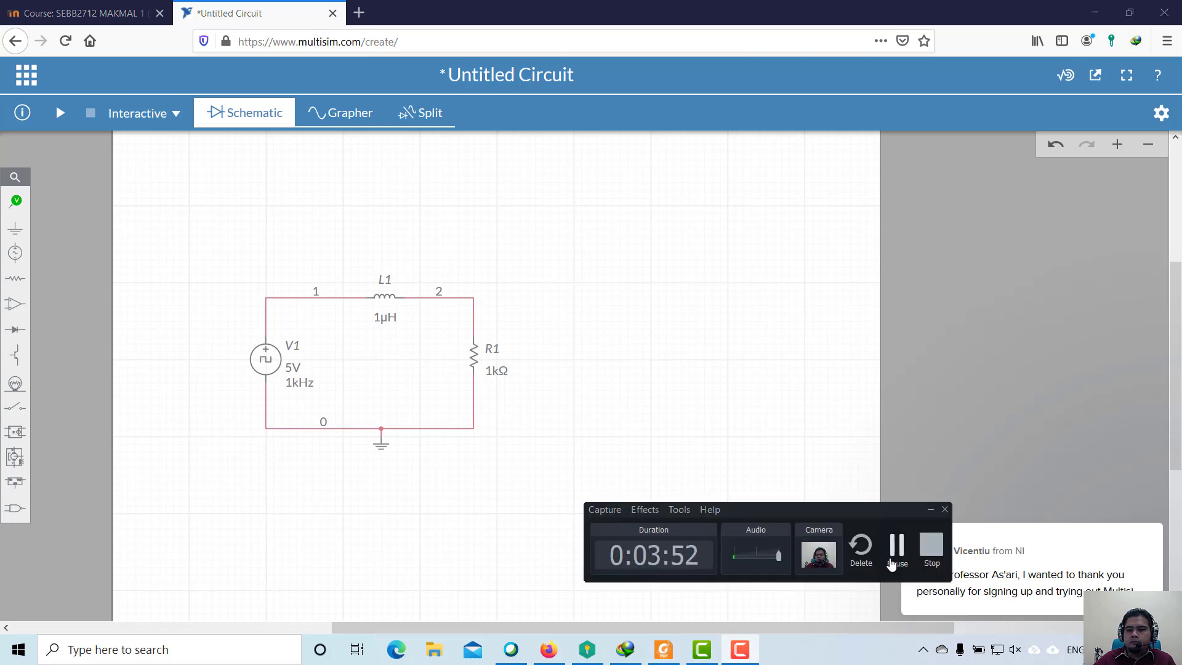
{"action": "left_click", "coordinate": [721, 411]}
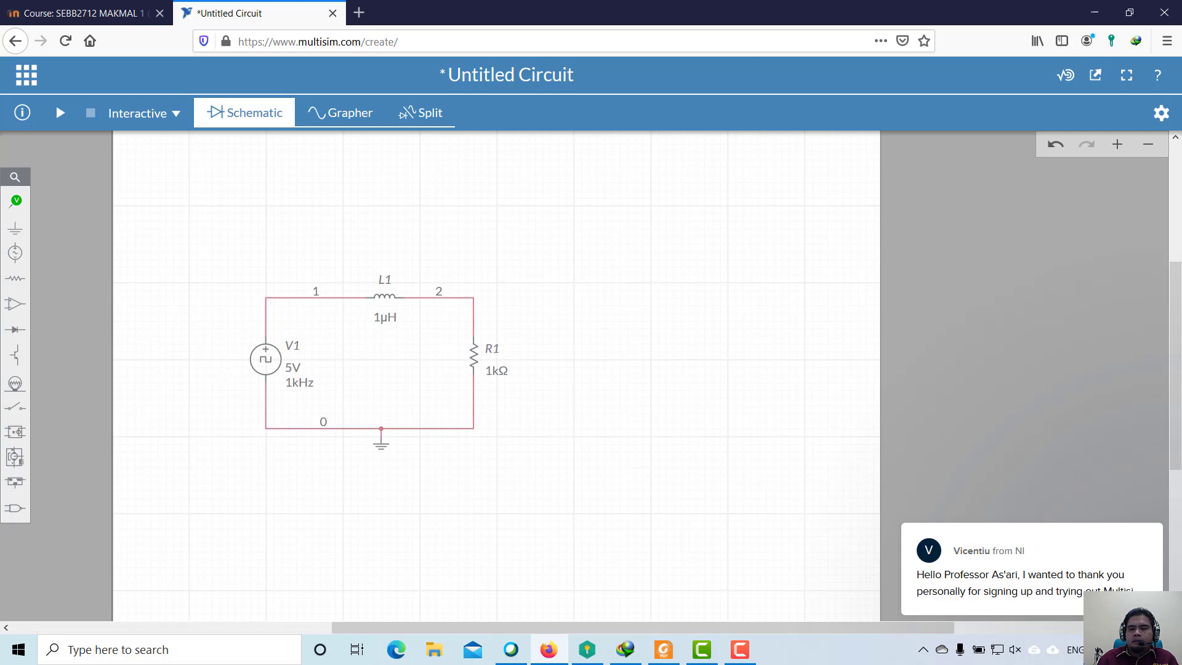
Switch to the lab sheet PDF in Foxit Reader, check the R, L and Vs values in question b, and return to the circuit
{"action": "left_click", "coordinate": [664, 649]}
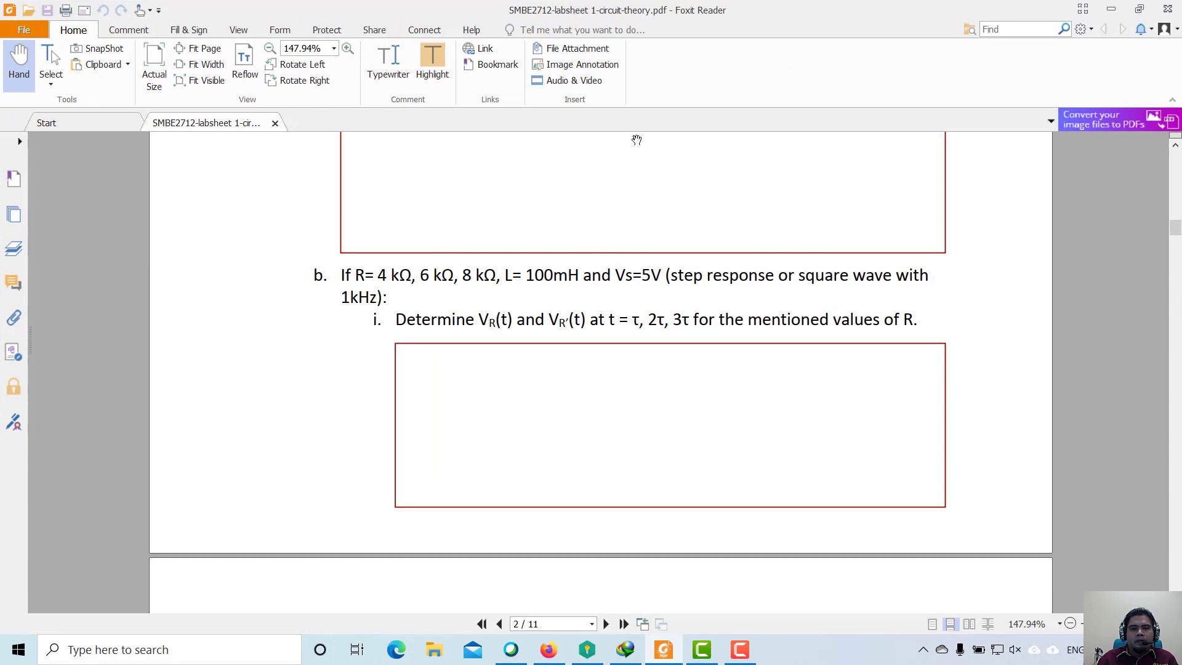
{"action": "left_click", "coordinate": [1111, 9]}
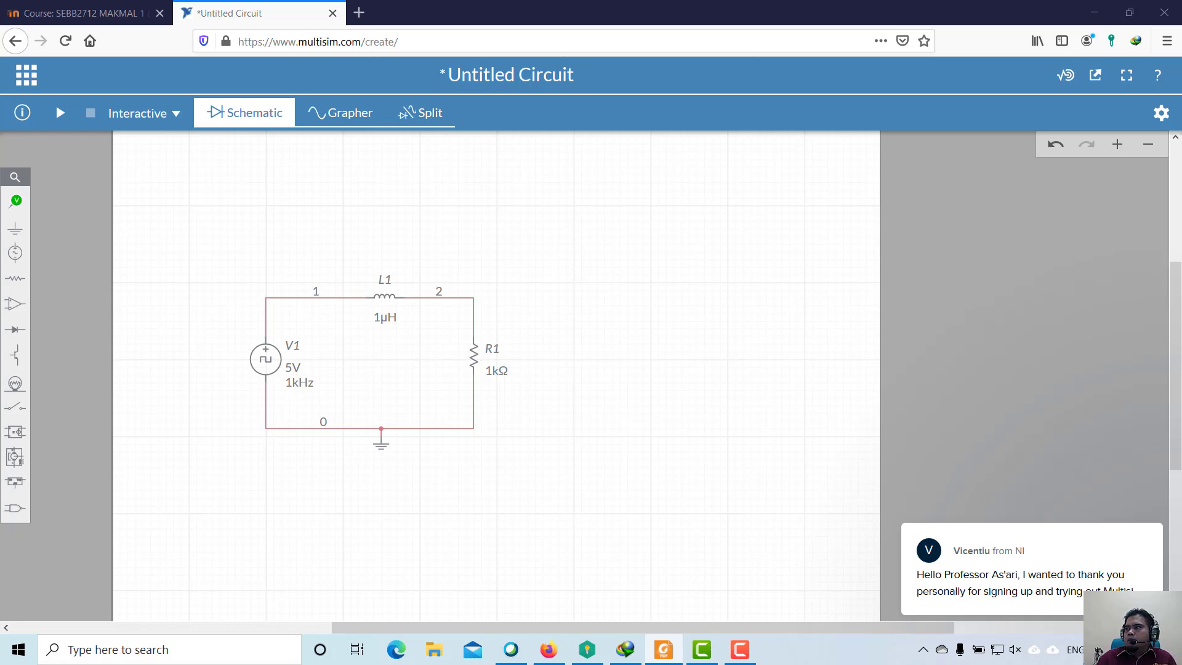
{"action": "left_click_drag", "start_coordinate": [1180, 203], "coordinate": [699, 2]}
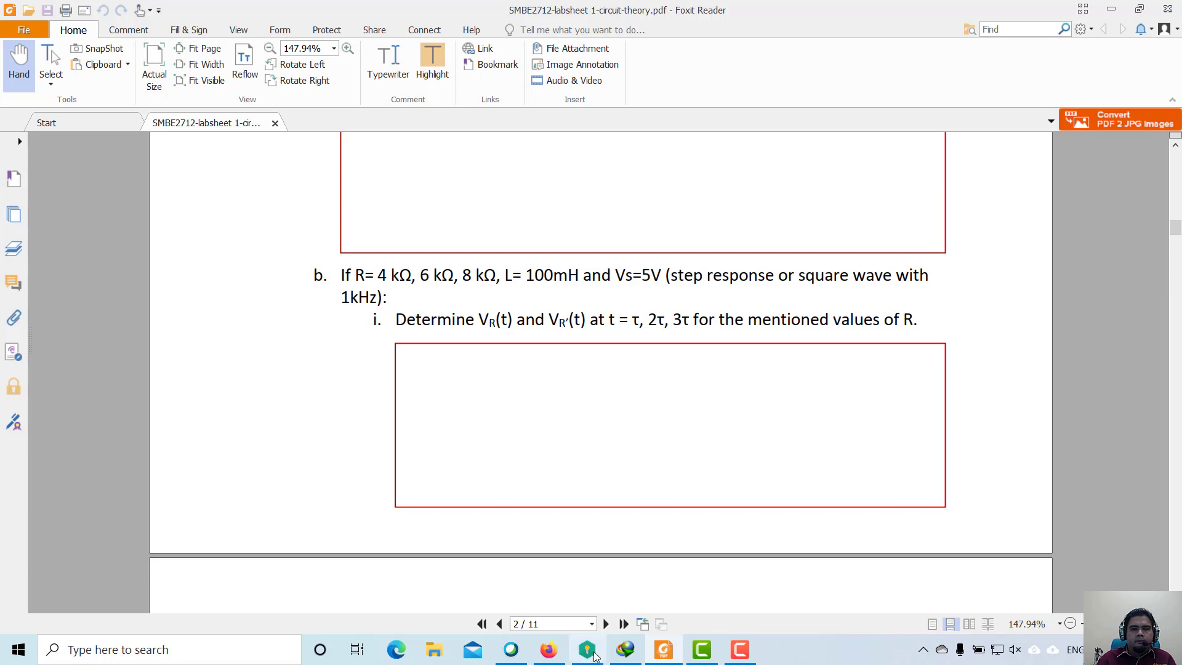
{"action": "left_click", "coordinate": [549, 651]}
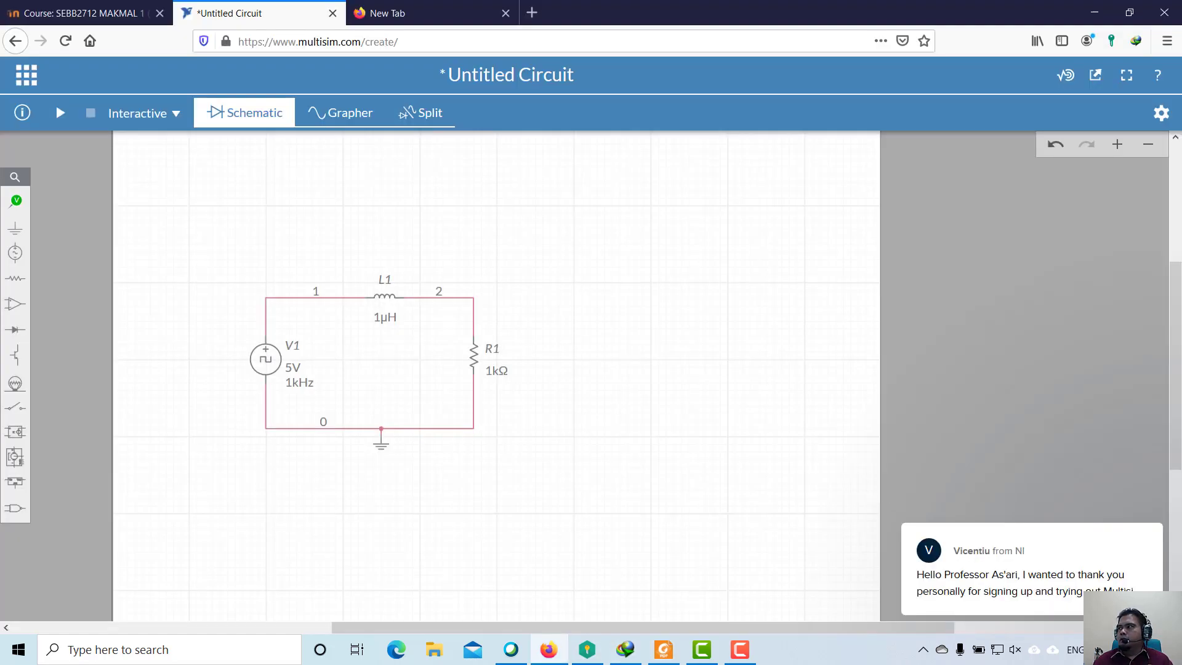
{"action": "key", "text": "alt+Tab"}
{"action": "left_click_drag", "start_coordinate": [1181, 124], "coordinate": [708, 1]}
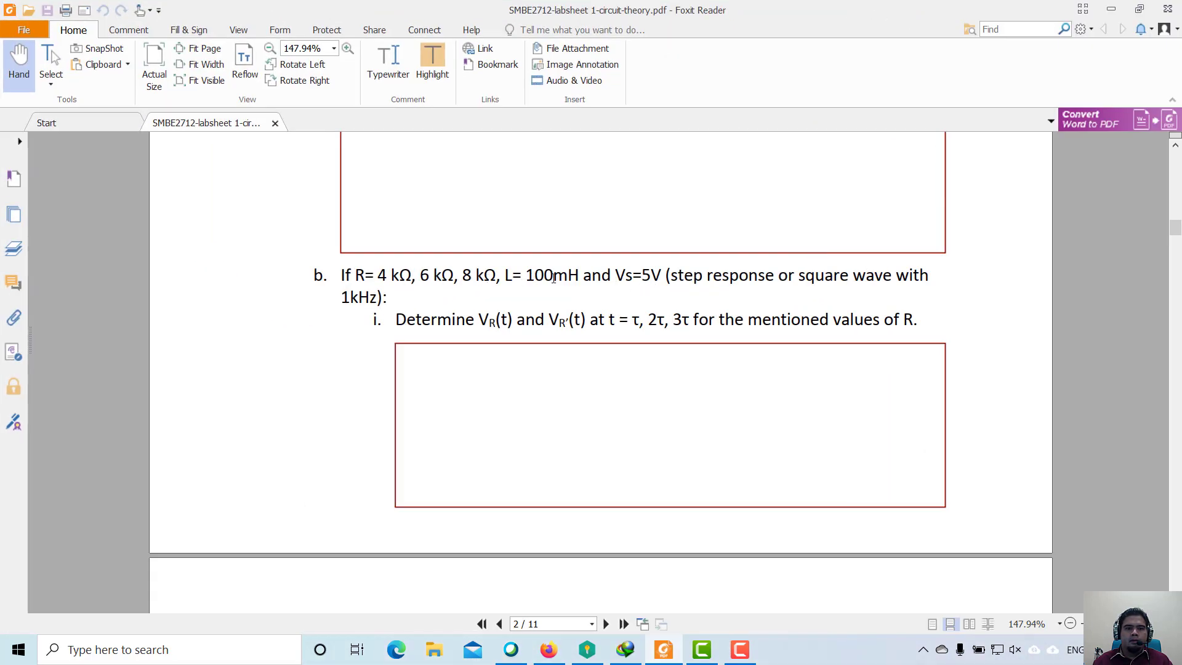
{"action": "left_click_drag", "start_coordinate": [866, 4], "coordinate": [1181, 24]}
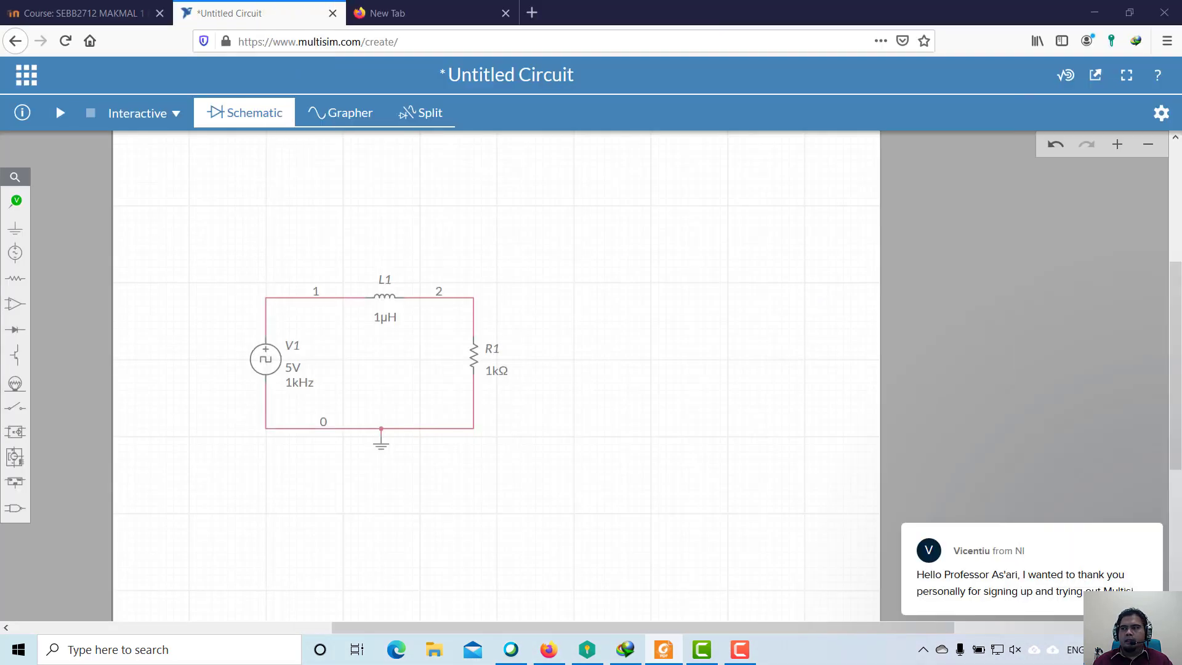
Set the inductance of inductor L1 to 100 mH
{"action": "left_click", "coordinate": [382, 296]}
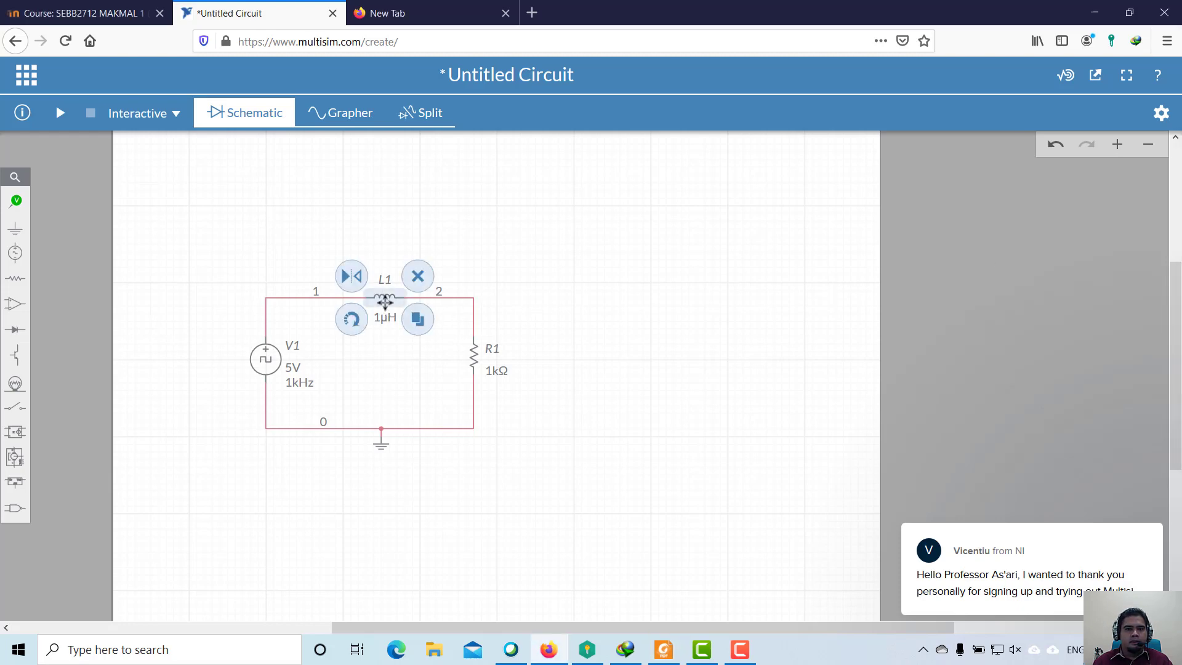
{"action": "double_click", "coordinate": [385, 297]}
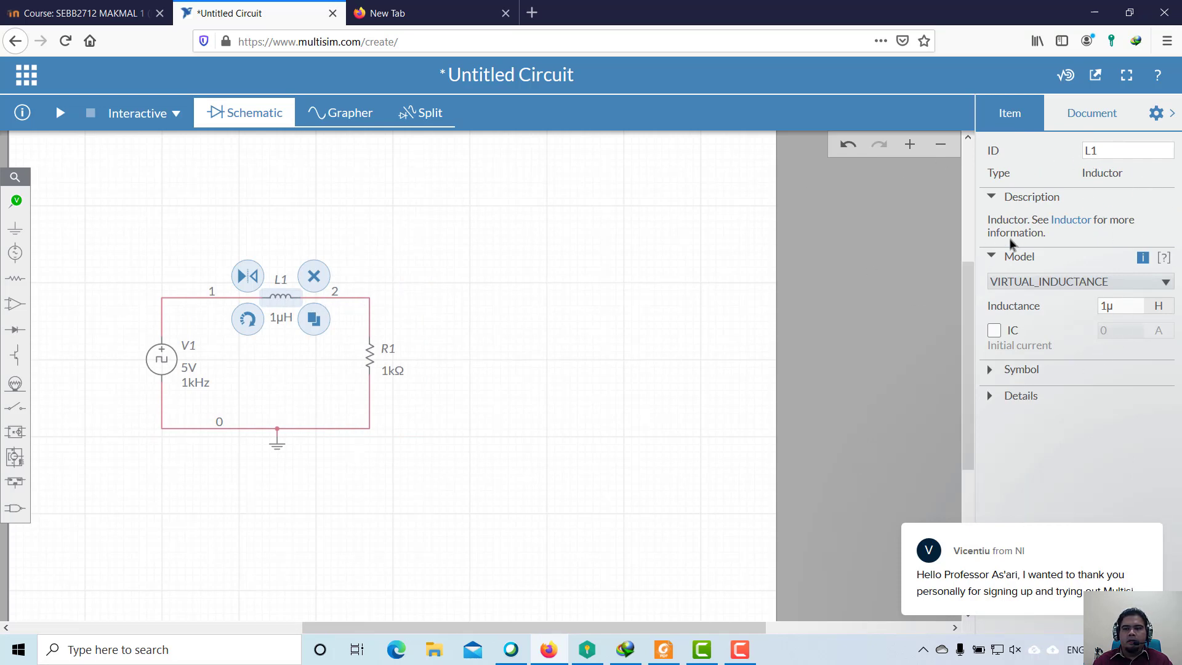
{"action": "left_click", "coordinate": [1113, 302]}
{"action": "left_click_drag", "start_coordinate": [1111, 307], "coordinate": [1100, 306]}
{"action": "type", "text": "100m"}
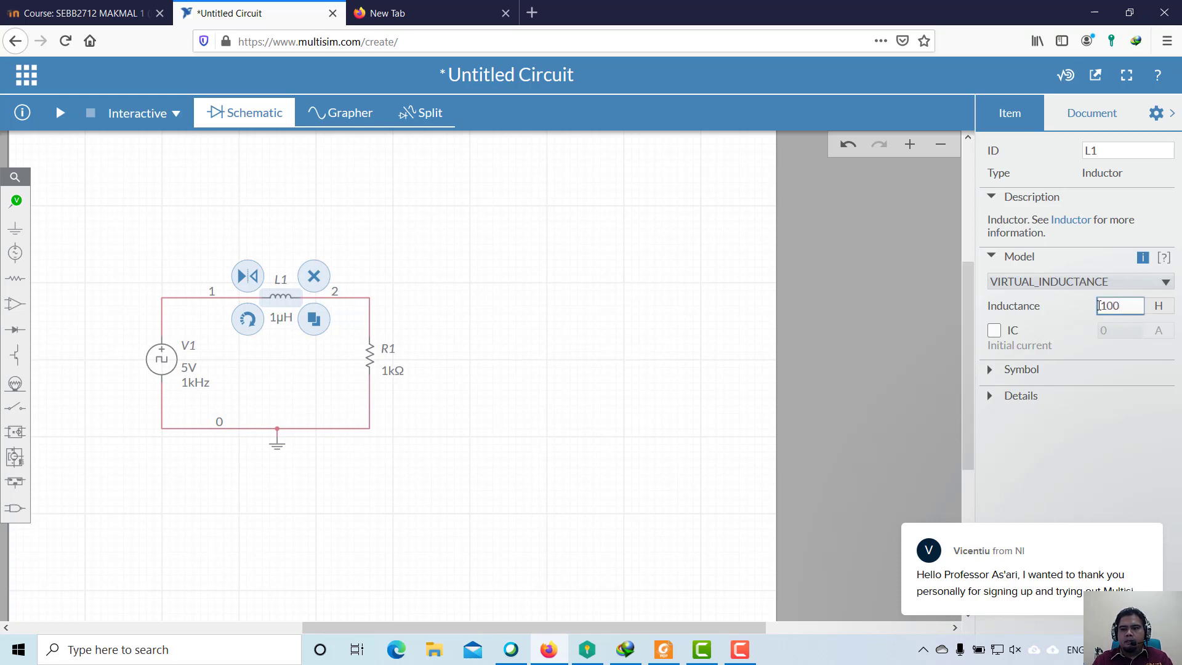
{"action": "left_click", "coordinate": [827, 322]}
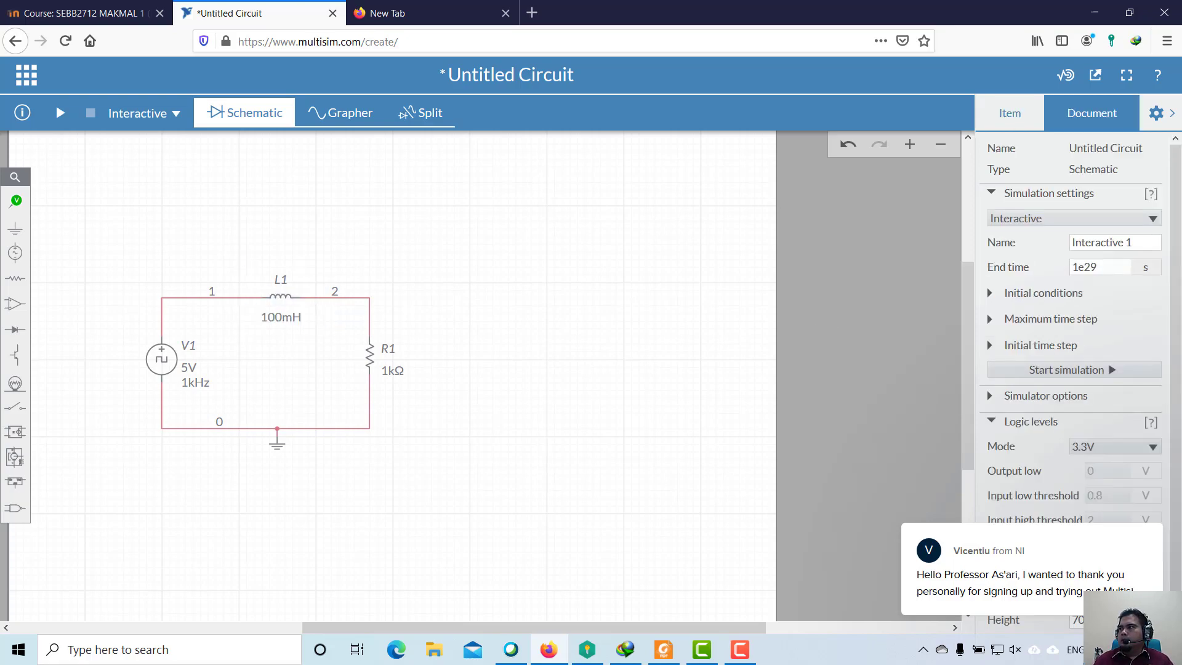
Check the R values in question b of the lab sheet PDF, return to the circuit, and set resistor R1 to 4 kΩ
{"action": "key", "text": "alt+Tab"}
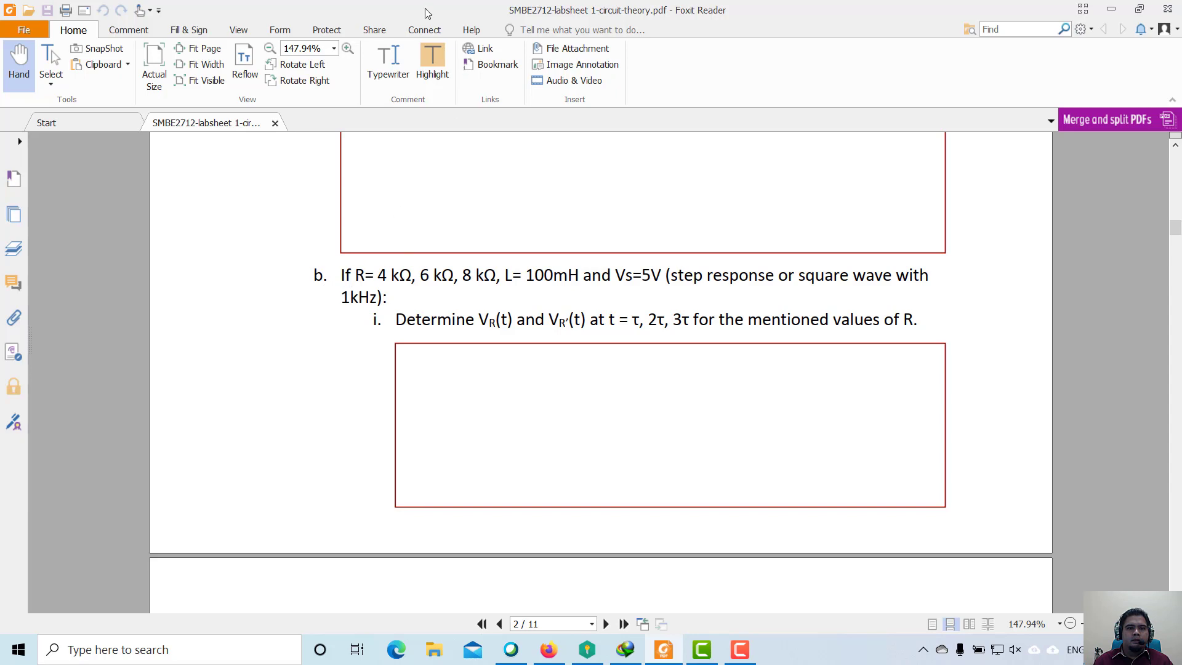
{"action": "mouse_move", "coordinate": [459, 7]}
{"action": "left_mouse_down"}
{"action": "mouse_move", "coordinate": [605, 54]}
{"action": "mouse_move", "coordinate": [456, 0]}
{"action": "left_mouse_up"}
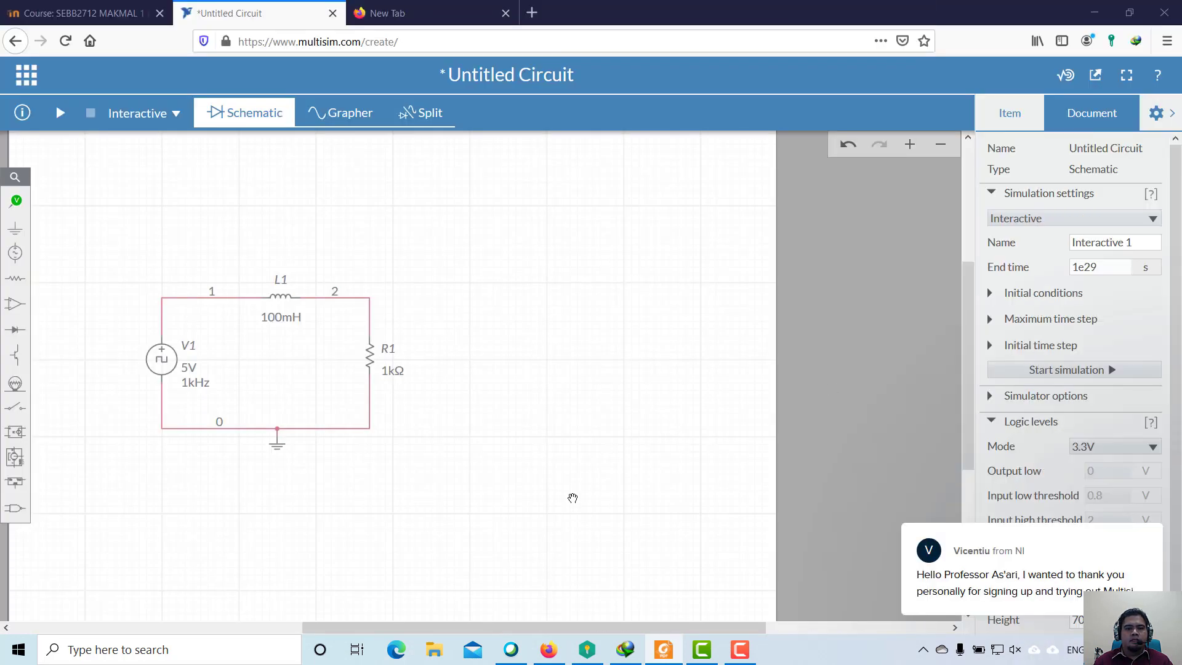
{"action": "left_click", "coordinate": [373, 353]}
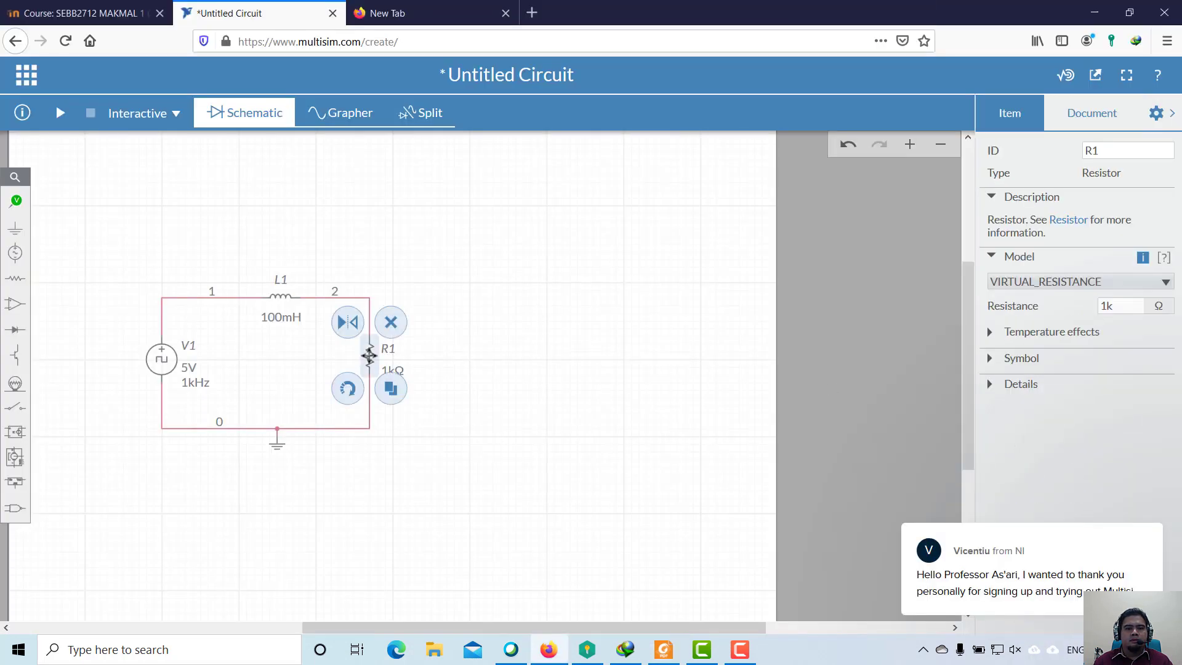
{"action": "left_click_drag", "start_coordinate": [1117, 301], "coordinate": [1103, 302]}
{"action": "type", "text": "4"}
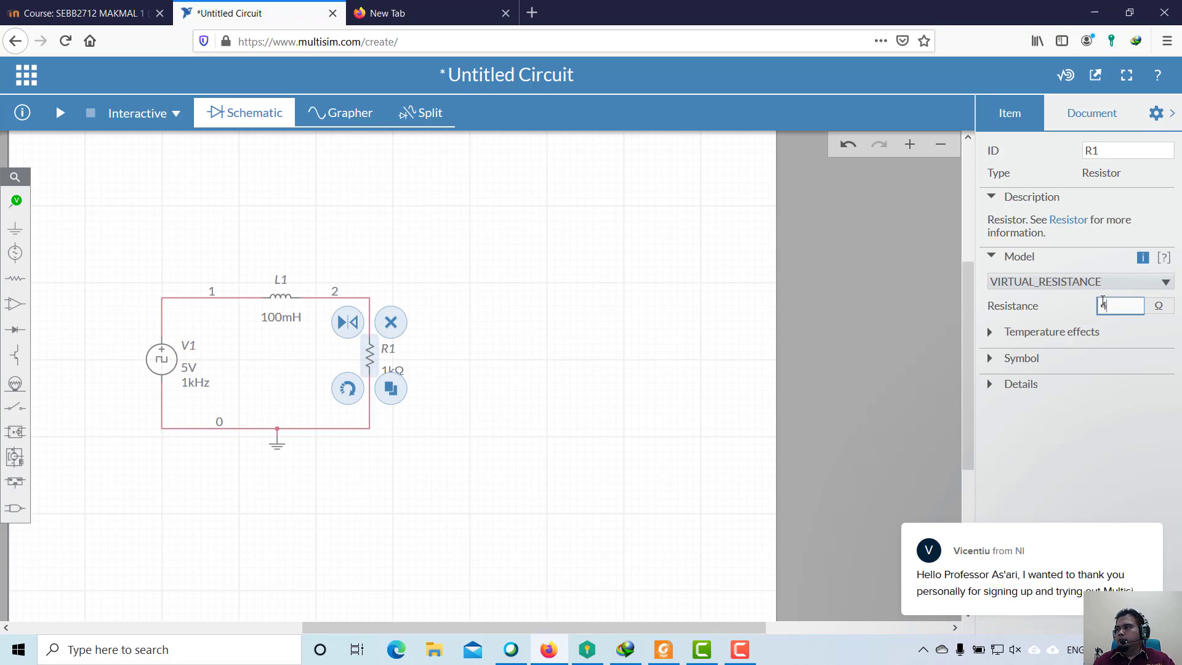
{"action": "left_click", "coordinate": [841, 361]}
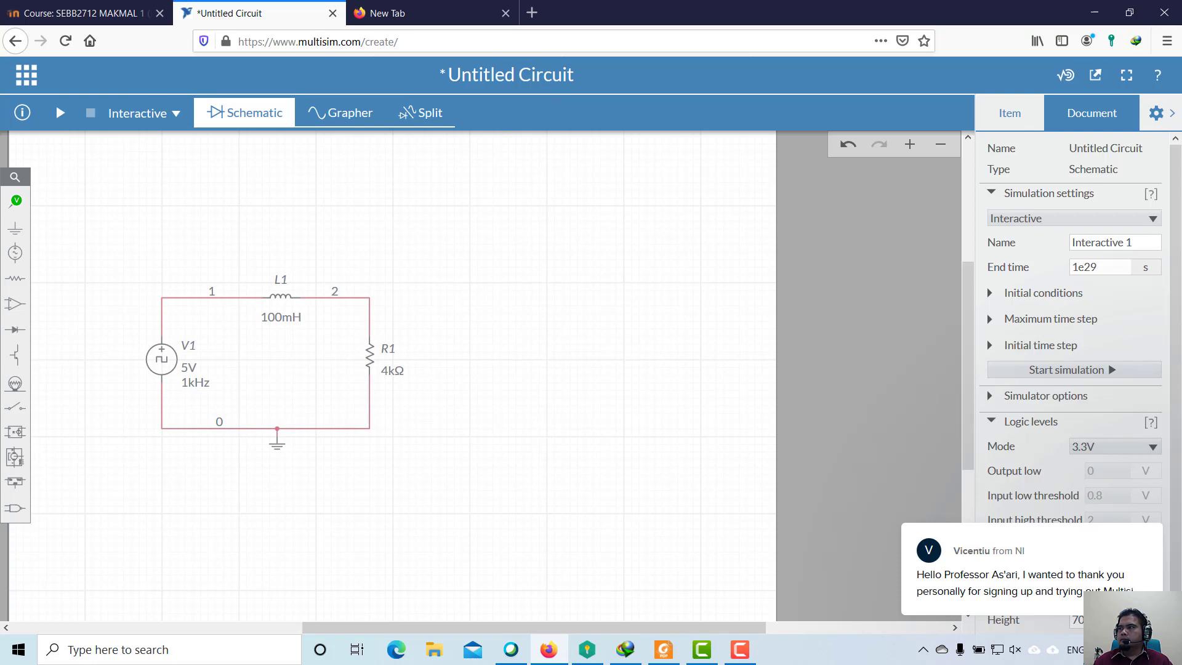
Start the interactive simulation of the RL circuit as a trial run and stop it
{"action": "key", "text": "F5"}
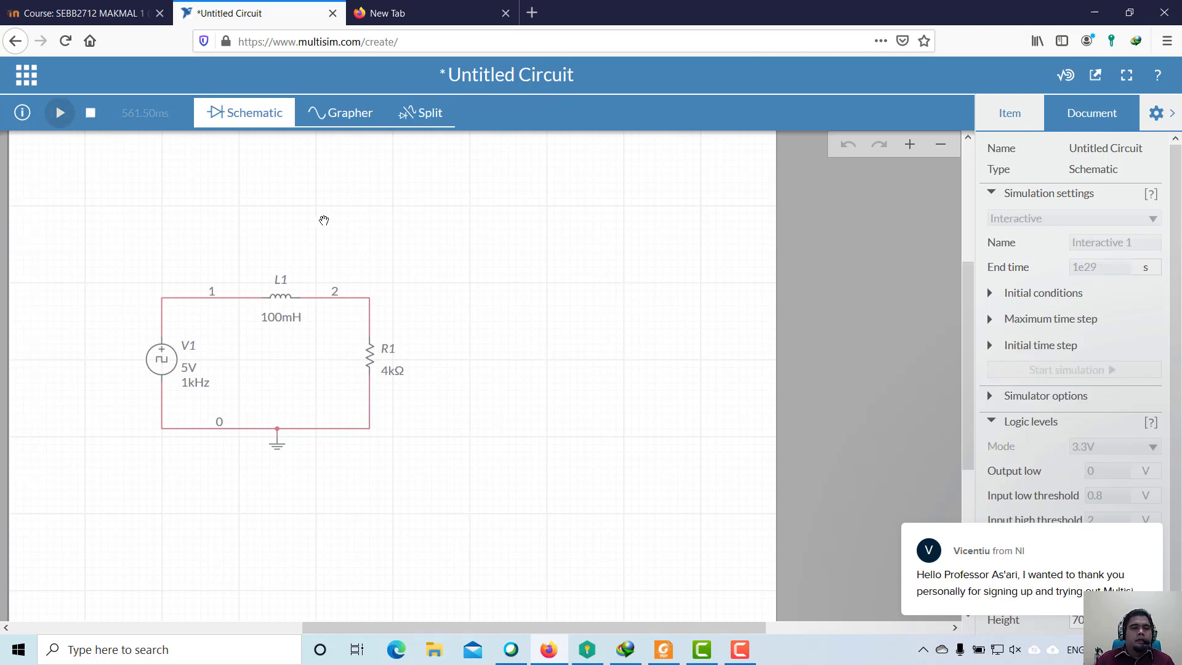
{"action": "left_click", "coordinate": [93, 118]}
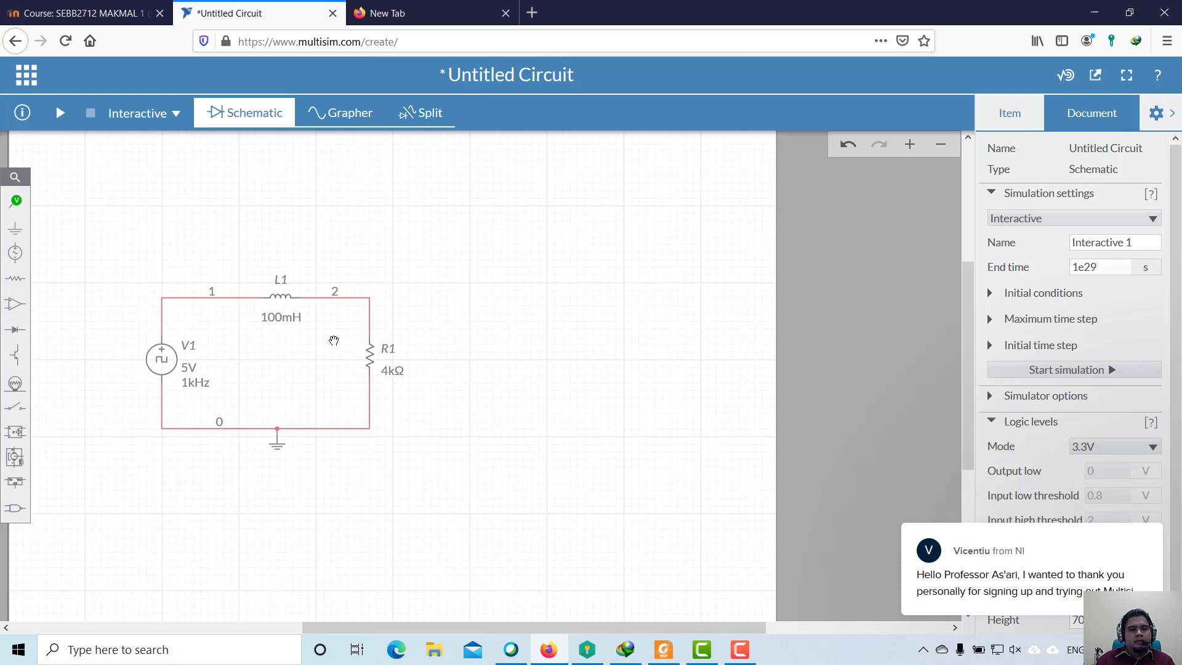
Place a voltage probe at the inductor–resistor corner and its voltage reference at the corner below resistor R1
{"action": "left_click", "coordinate": [14, 207]}
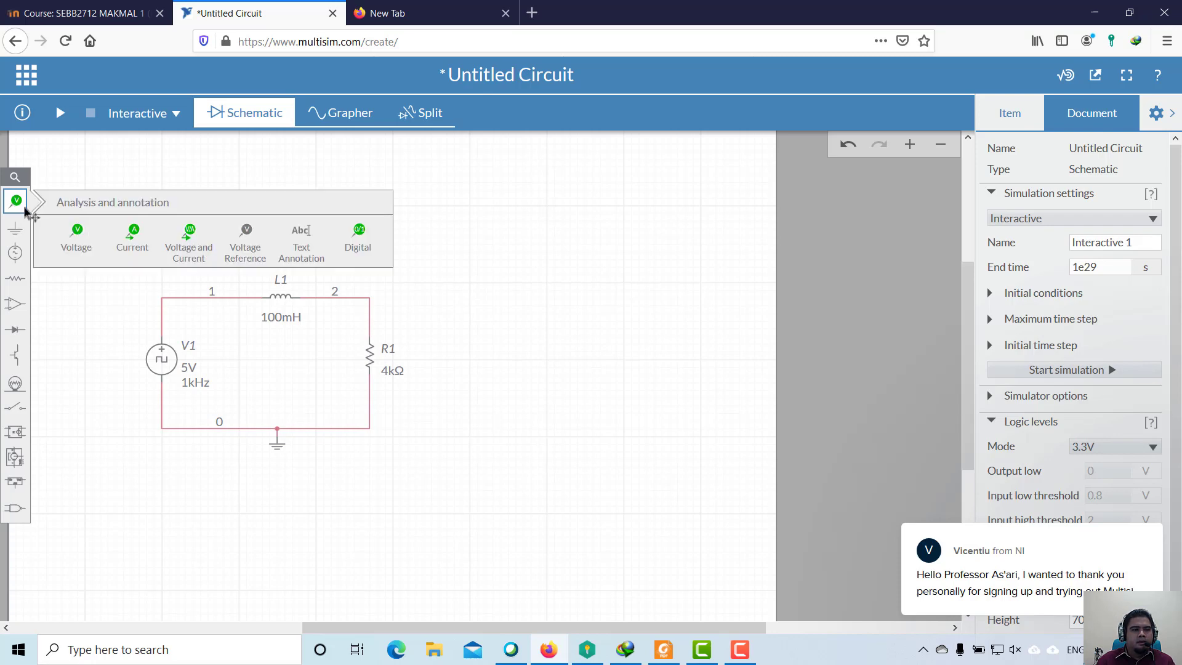
{"action": "left_click", "coordinate": [76, 236]}
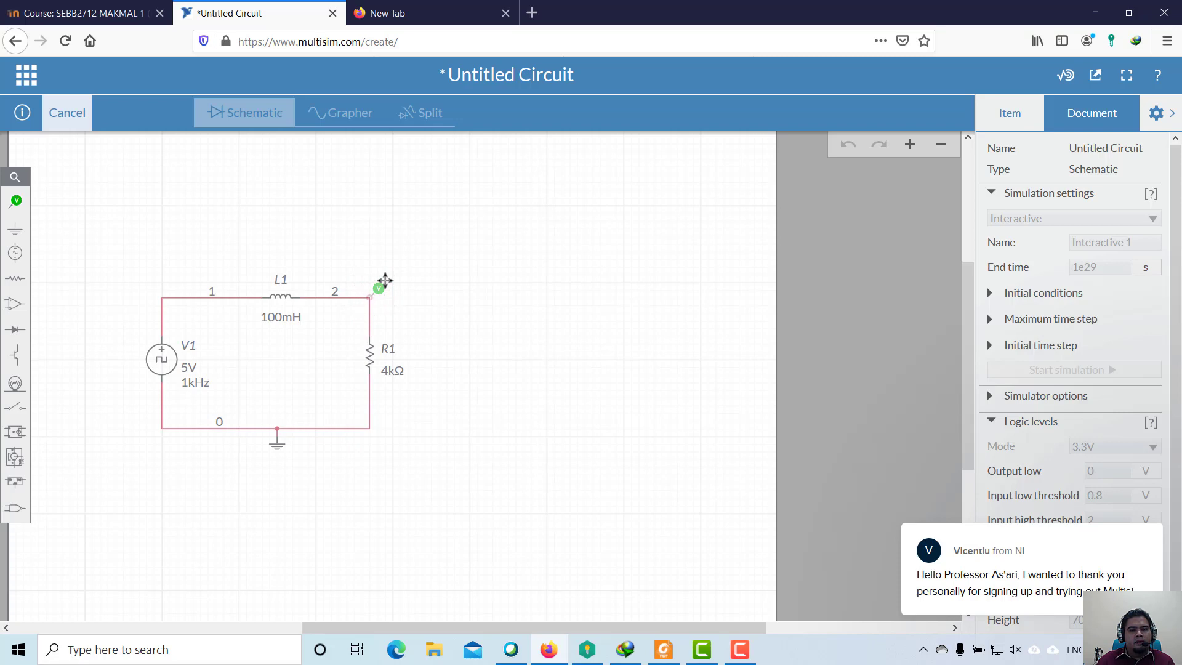
{"action": "left_click", "coordinate": [384, 280]}
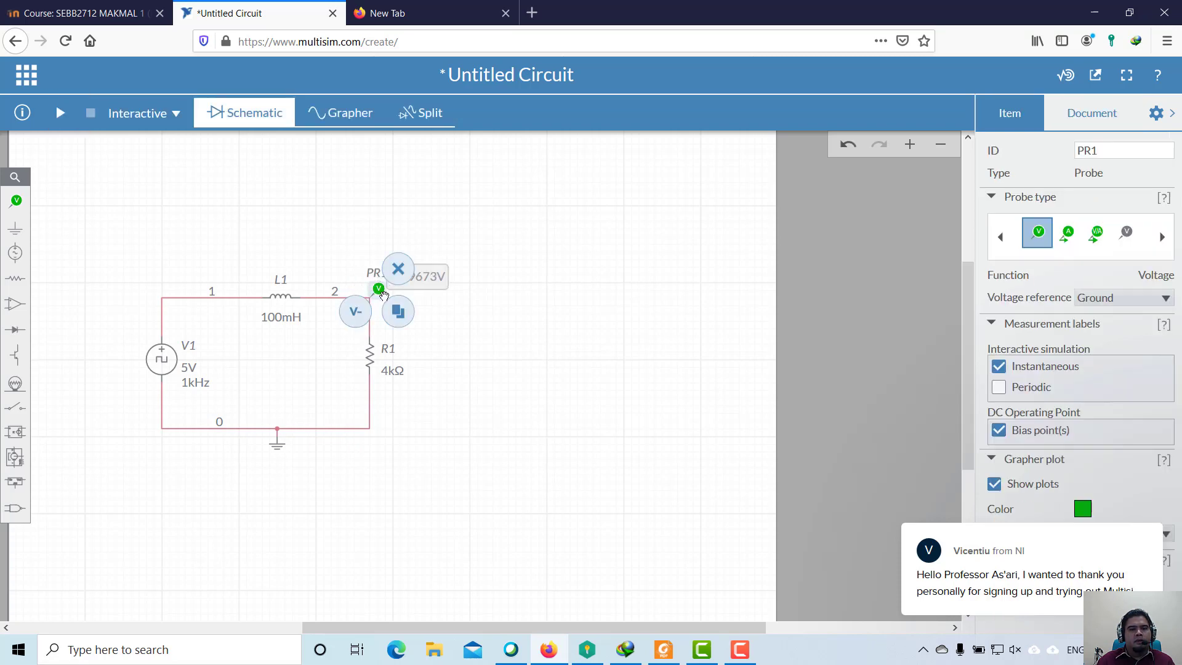
{"action": "left_click", "coordinate": [355, 314]}
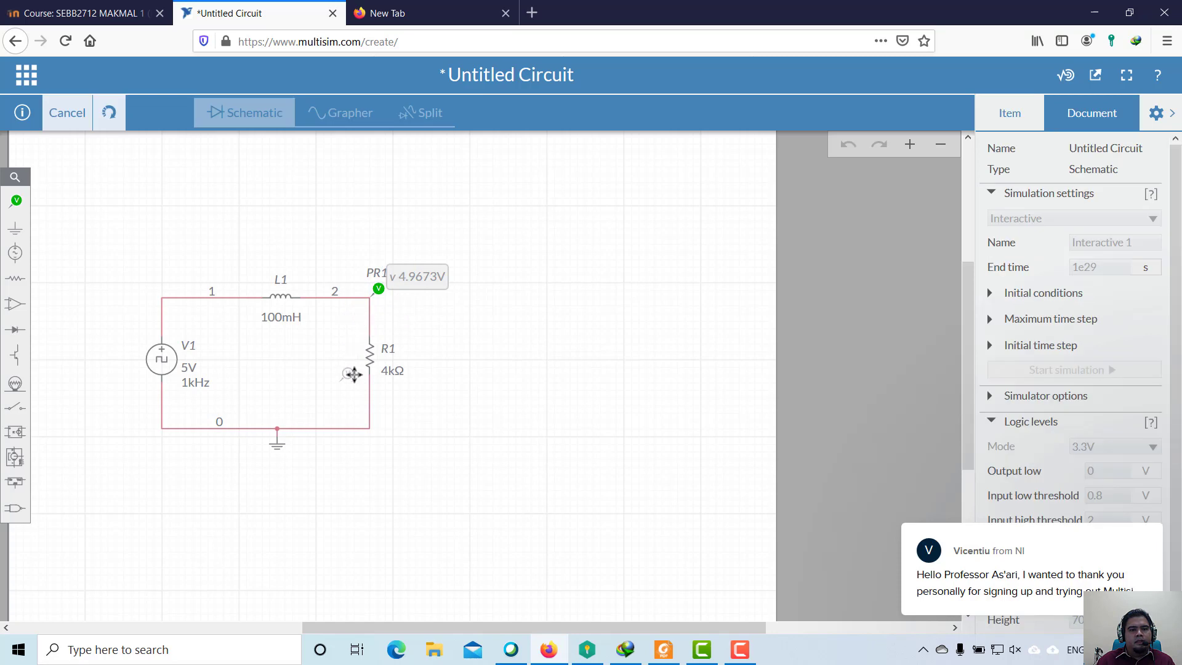
{"action": "left_click", "coordinate": [381, 416]}
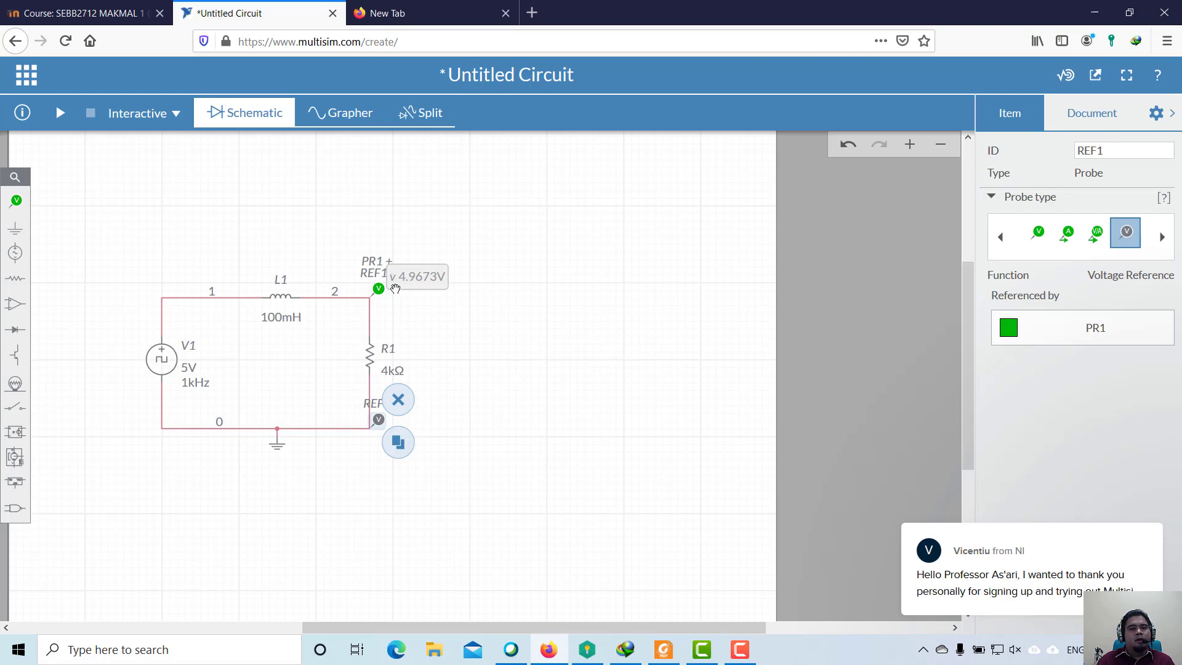
{"action": "left_click", "coordinate": [739, 649]}
{"action": "left_click", "coordinate": [561, 238]}
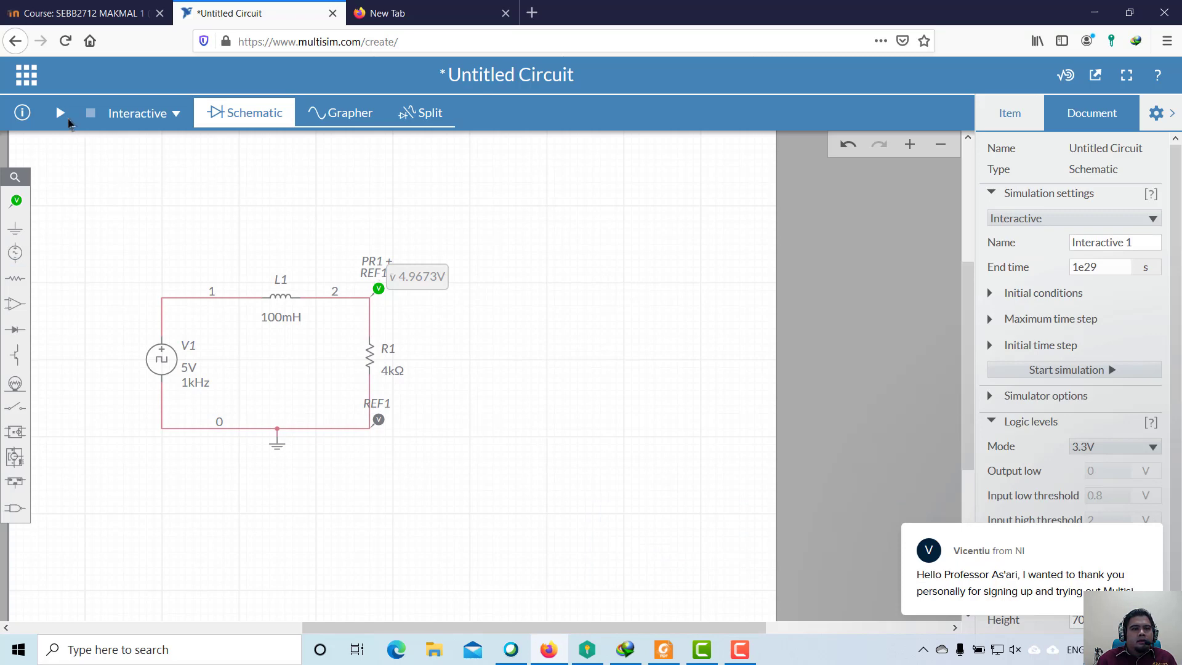
Run the interactive simulation and show the resistor voltage in the Grapher with the trigger set to Auto
{"action": "left_click", "coordinate": [60, 114]}
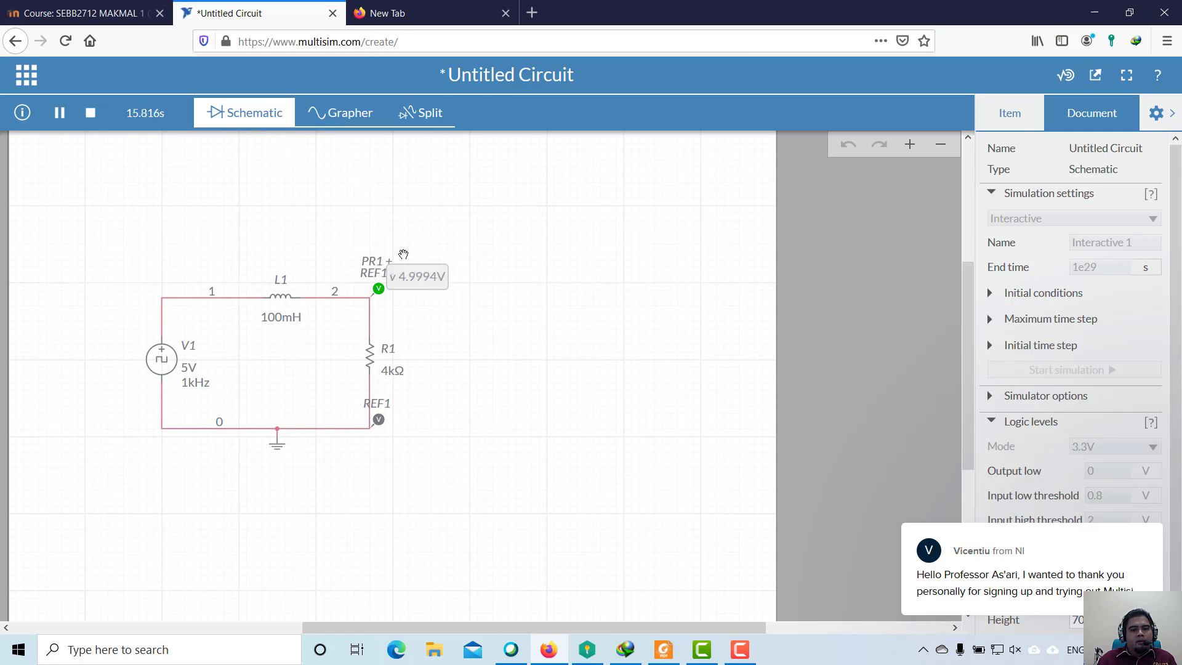
{"action": "left_click", "coordinate": [346, 117]}
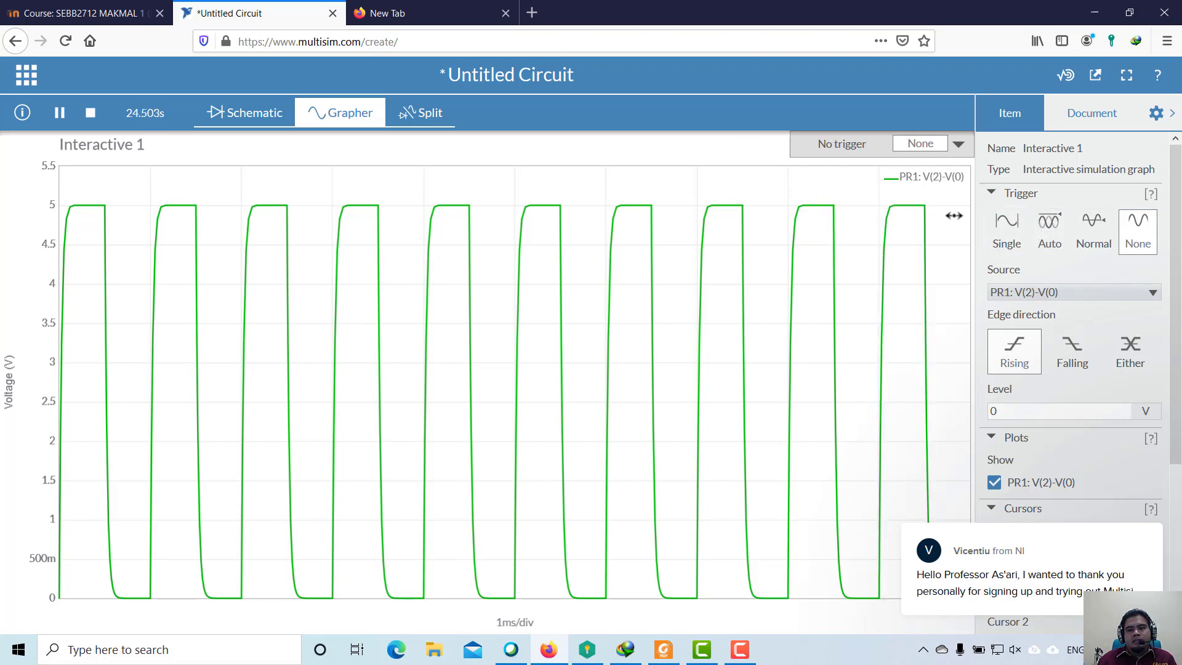
{"action": "left_click", "coordinate": [1010, 232]}
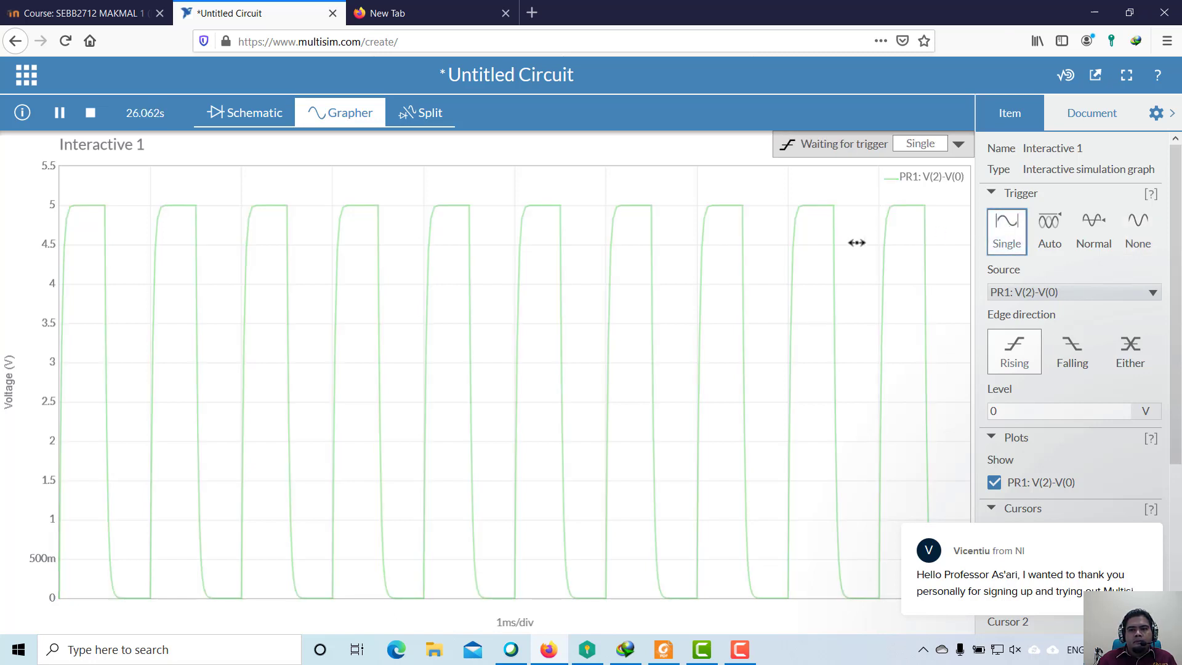
{"action": "left_click", "coordinate": [739, 649]}
{"action": "left_click", "coordinate": [898, 547]}
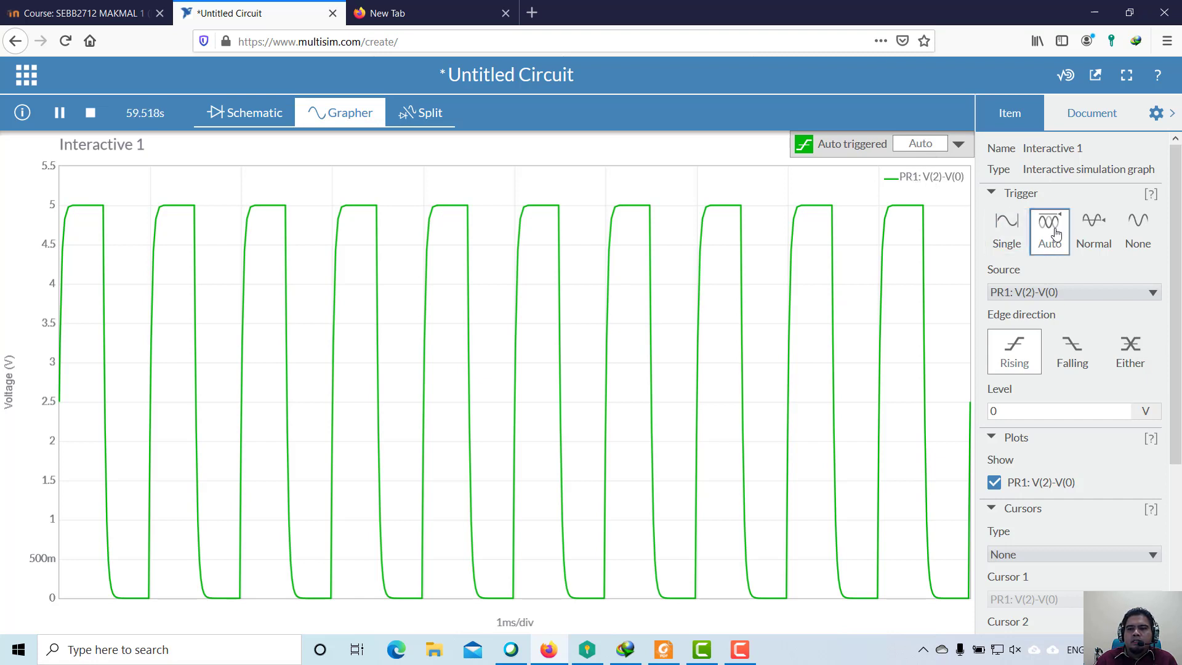
{"action": "left_click", "coordinate": [1019, 238]}
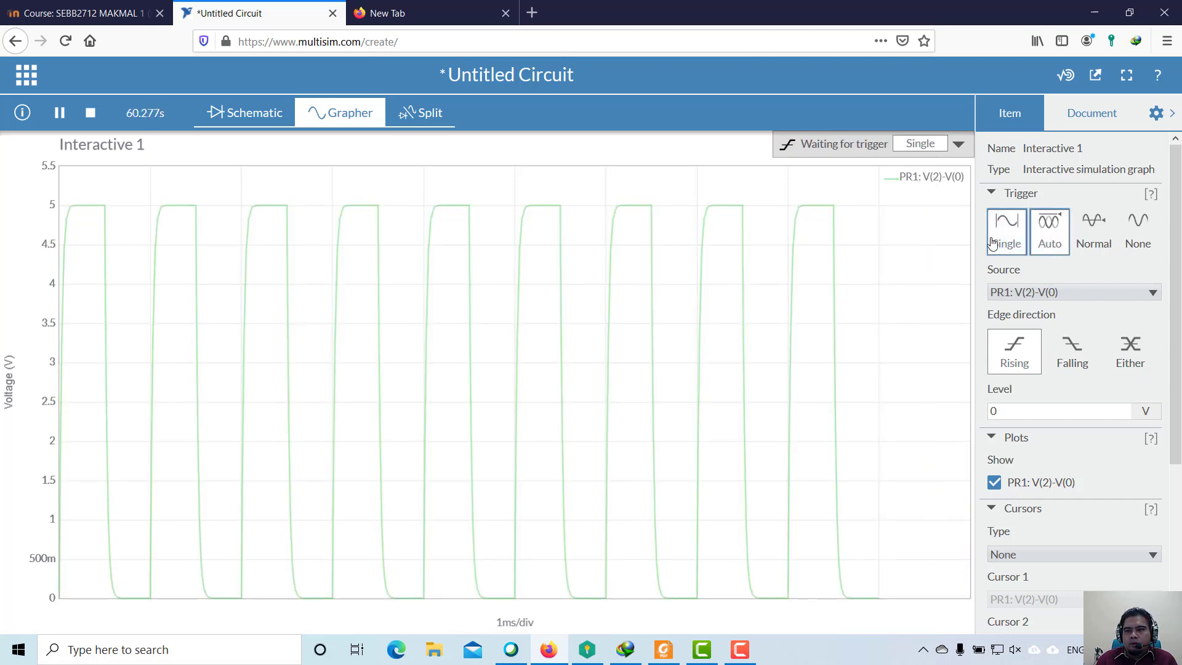
{"action": "left_click", "coordinate": [1048, 225]}
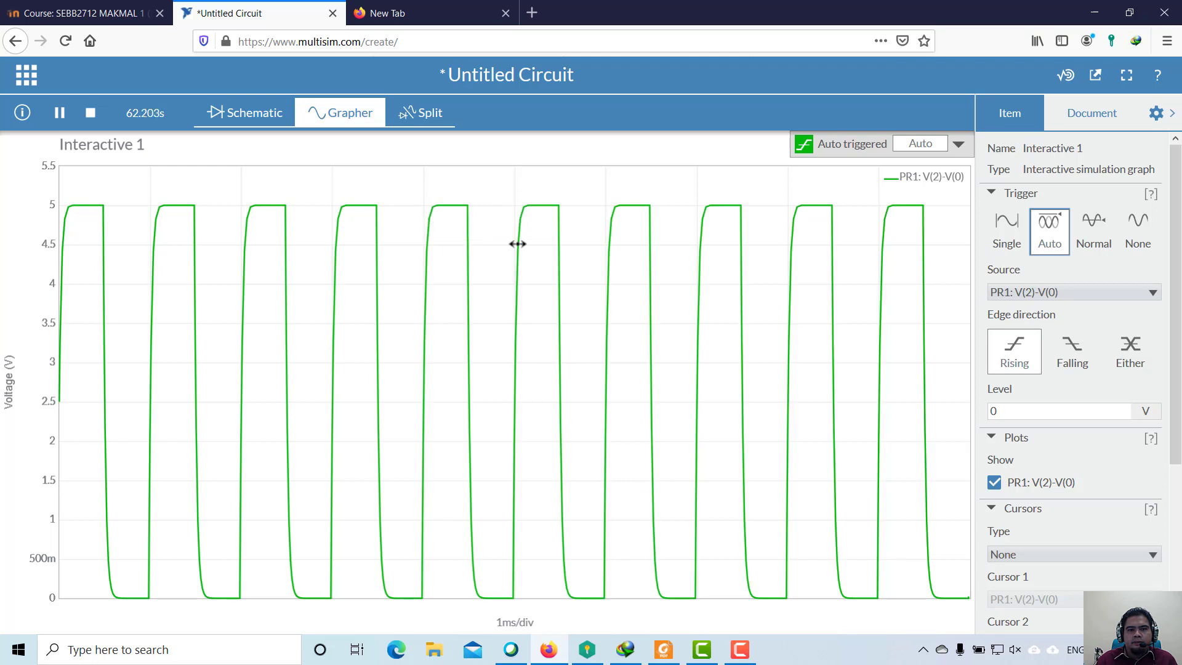
{"action": "left_click", "coordinate": [1090, 345]}
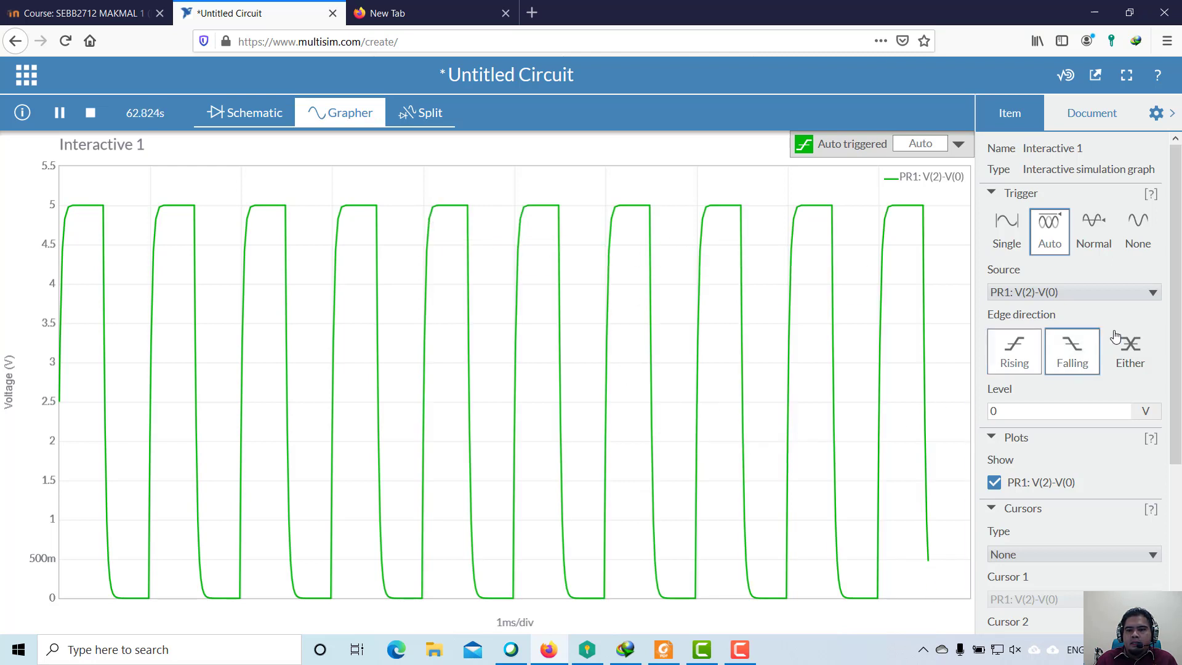
Set the Grapher's time scale to 200 µs/div to spread out the resistor voltage waveform
{"action": "left_click_drag", "start_coordinate": [1174, 325], "coordinate": [1175, 487]}
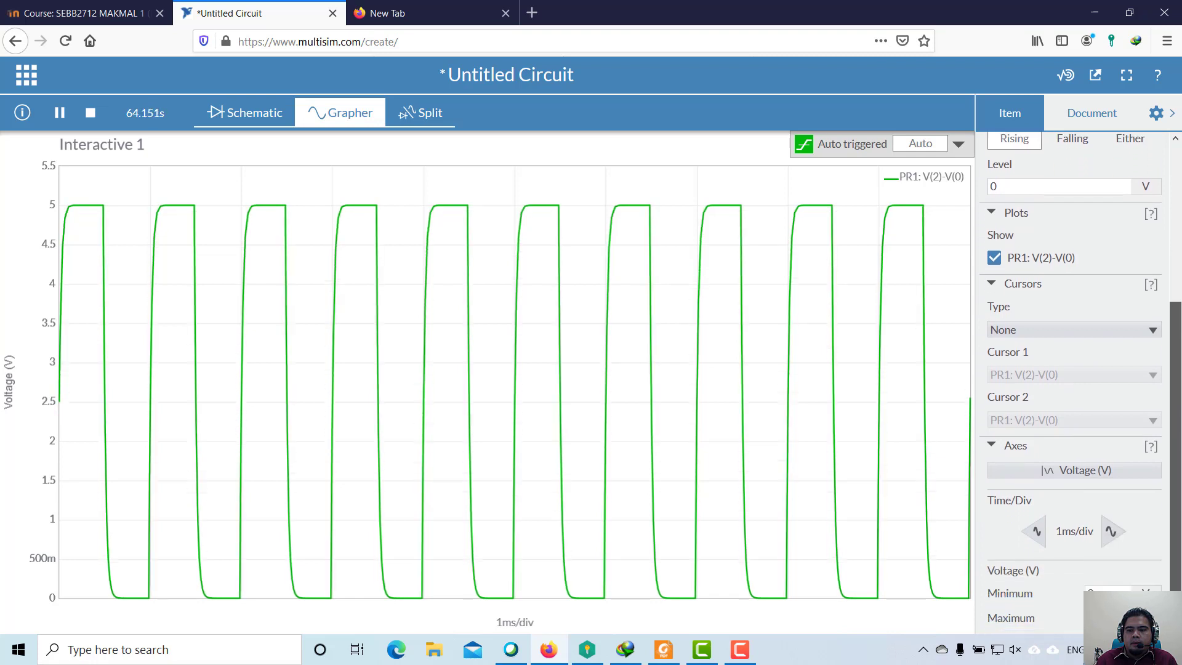
{"action": "left_click", "coordinate": [1037, 531]}
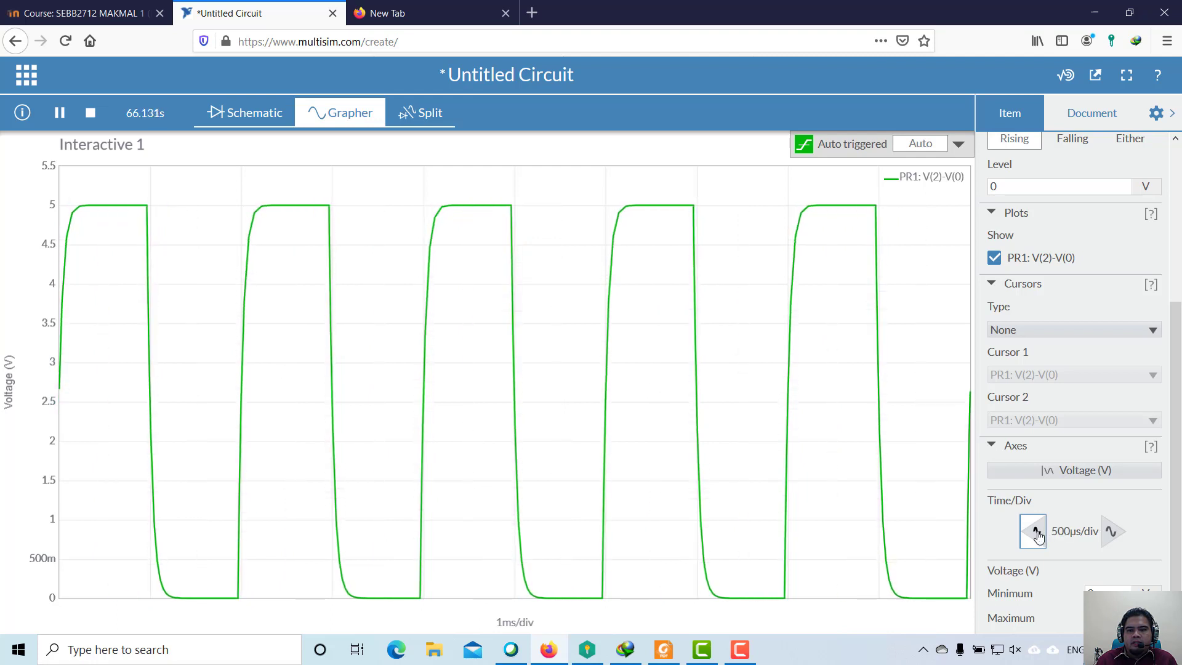
{"action": "left_click", "coordinate": [1038, 533]}
{"action": "left_click", "coordinate": [1038, 533]}
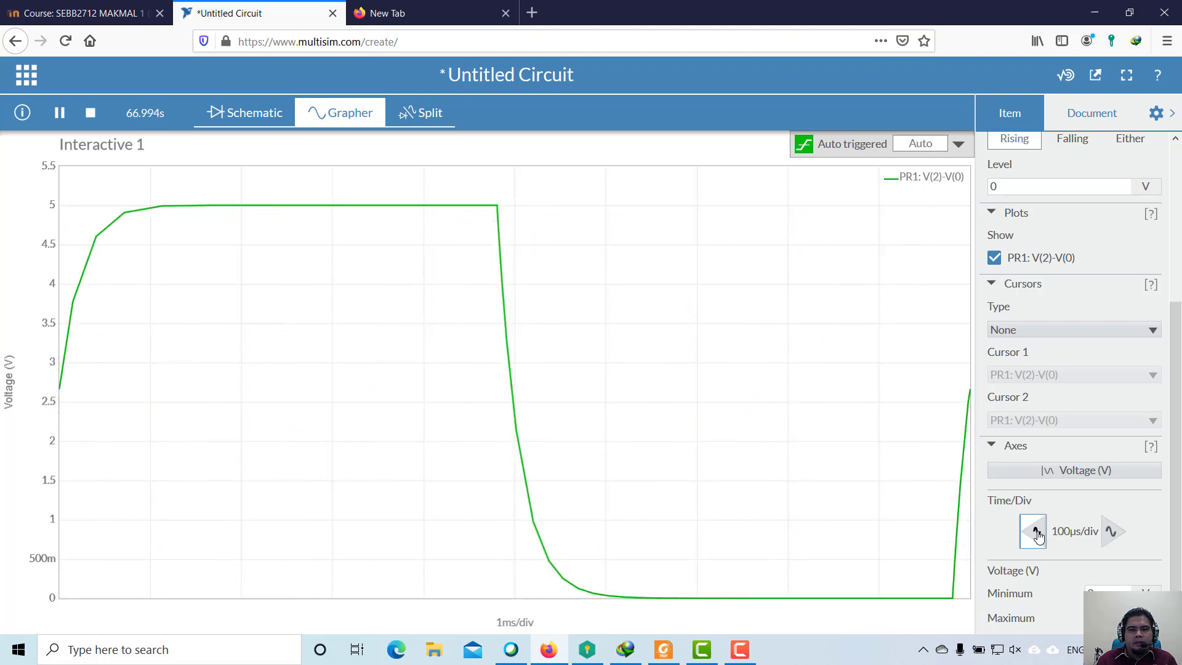
{"action": "left_click", "coordinate": [1108, 536]}
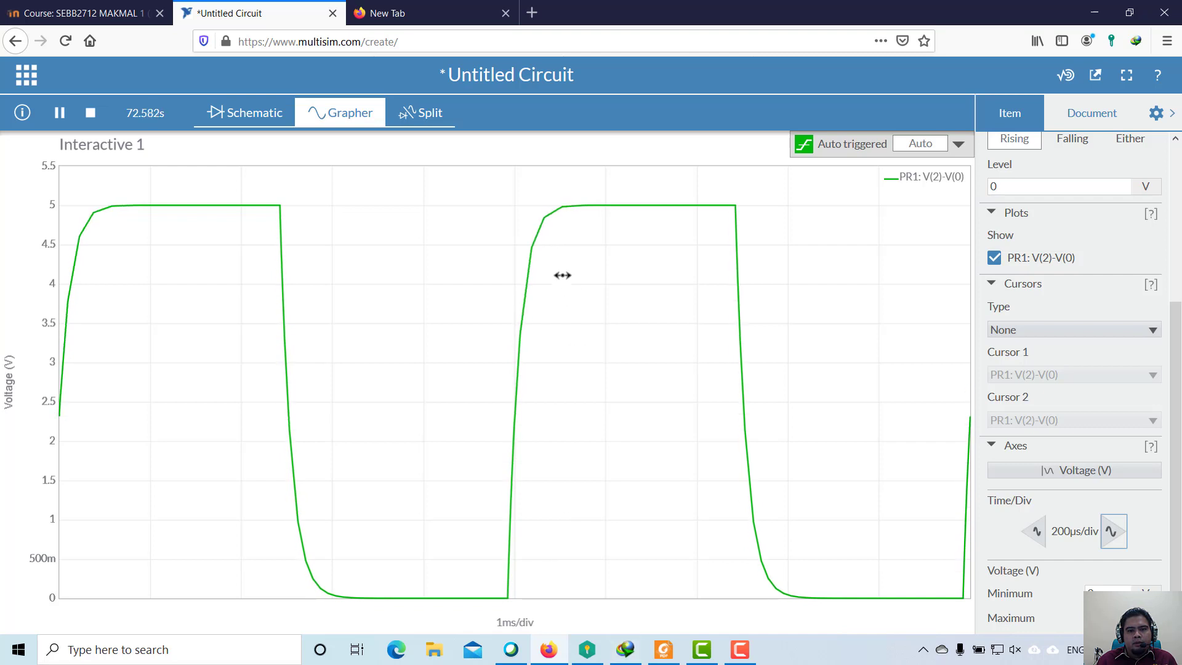
{"action": "mouse_move", "coordinate": [728, 213]}
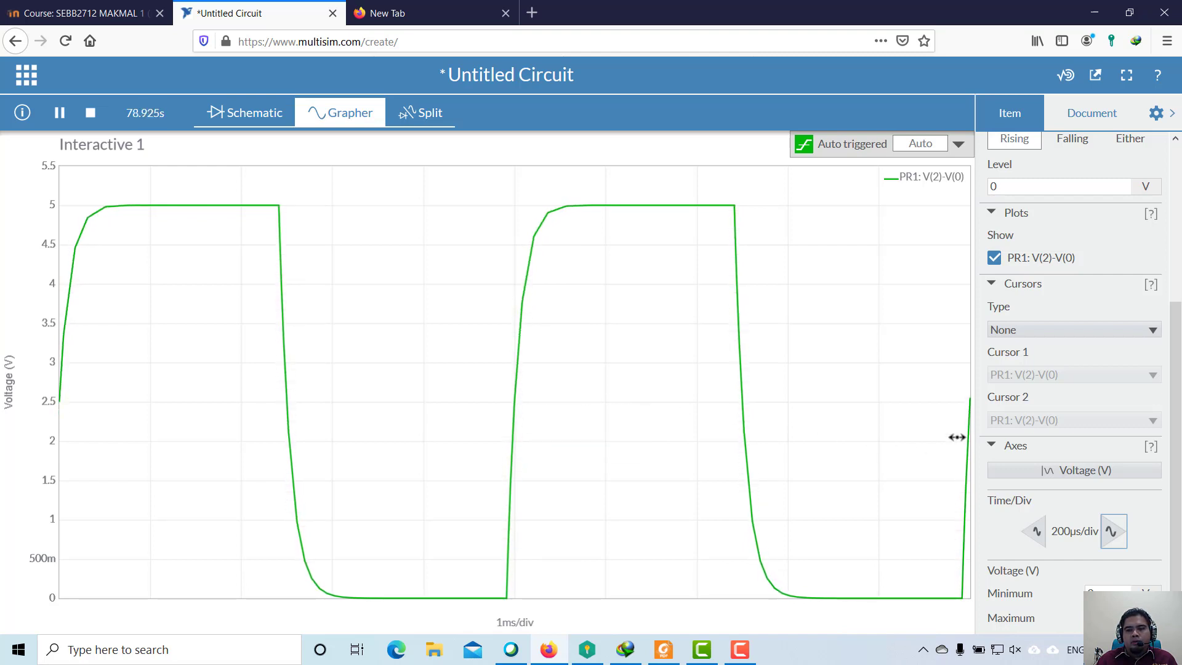
Enable X Axis cursors on the Grapher plot
{"action": "scroll", "coordinate": [1167, 290], "scroll_direction": "up", "scroll_amount": 3}
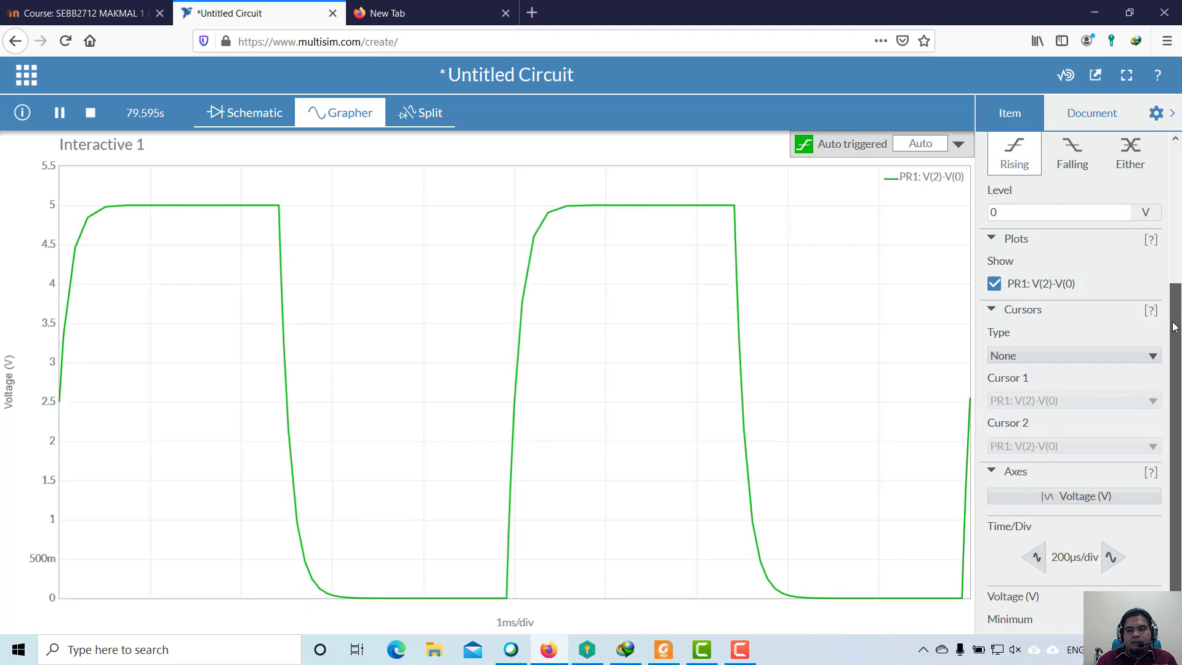
{"action": "scroll", "coordinate": [1161, 369], "scroll_direction": "down", "scroll_amount": 2}
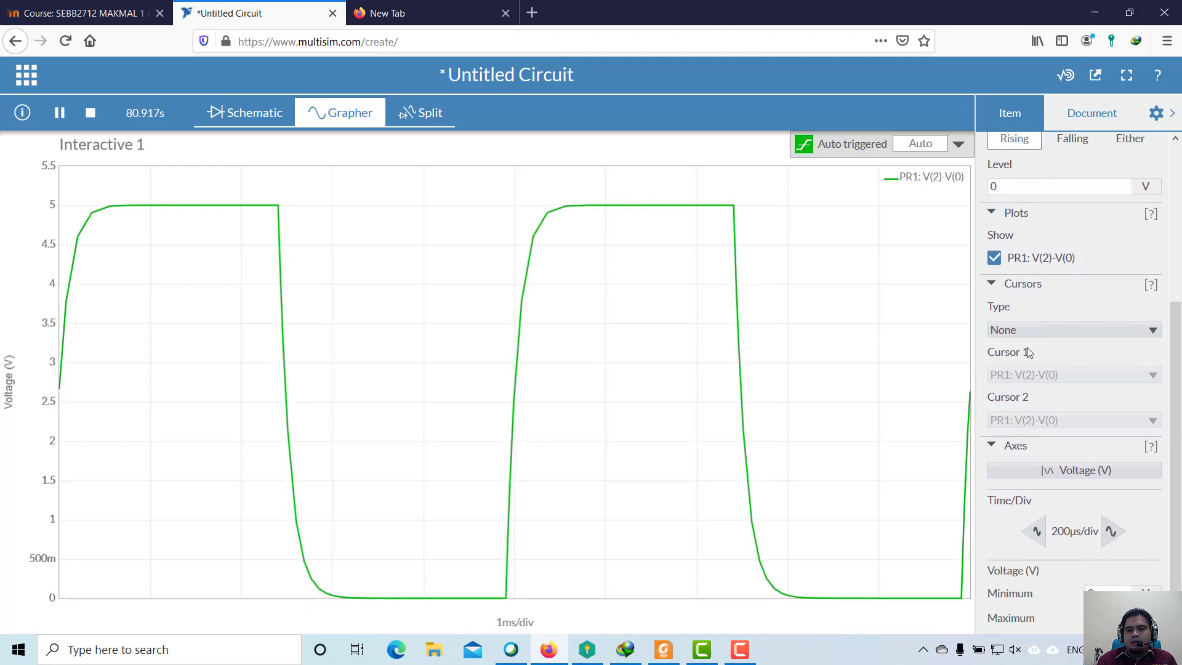
{"action": "left_click", "coordinate": [1102, 330]}
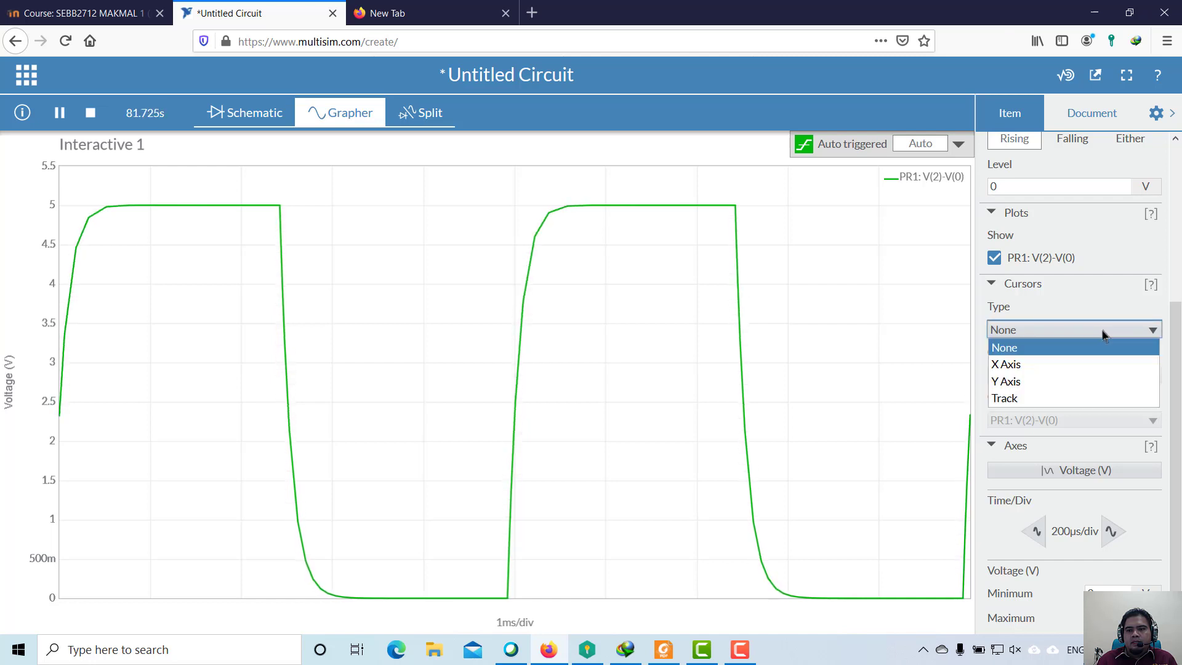
{"action": "left_click", "coordinate": [1050, 364]}
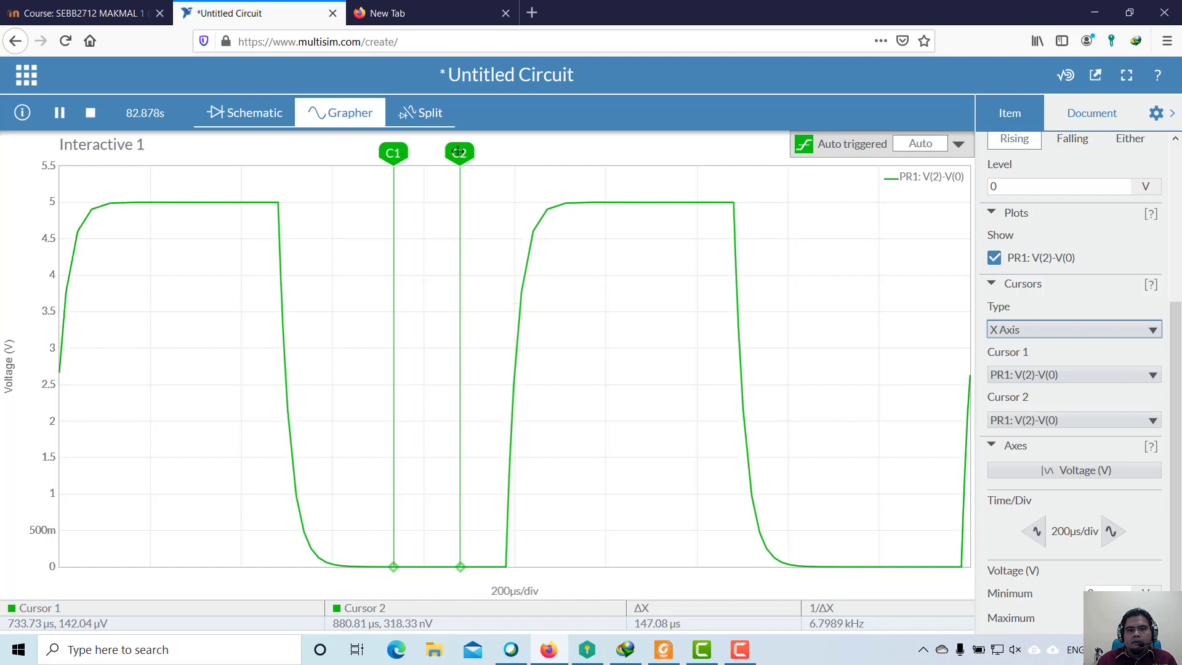
Place cursor 1 at the start of the second rising edge, about 981 µs, and cursor 2 on that edge at about 1.004 ms
{"action": "left_click_drag", "start_coordinate": [394, 153], "coordinate": [524, 152]}
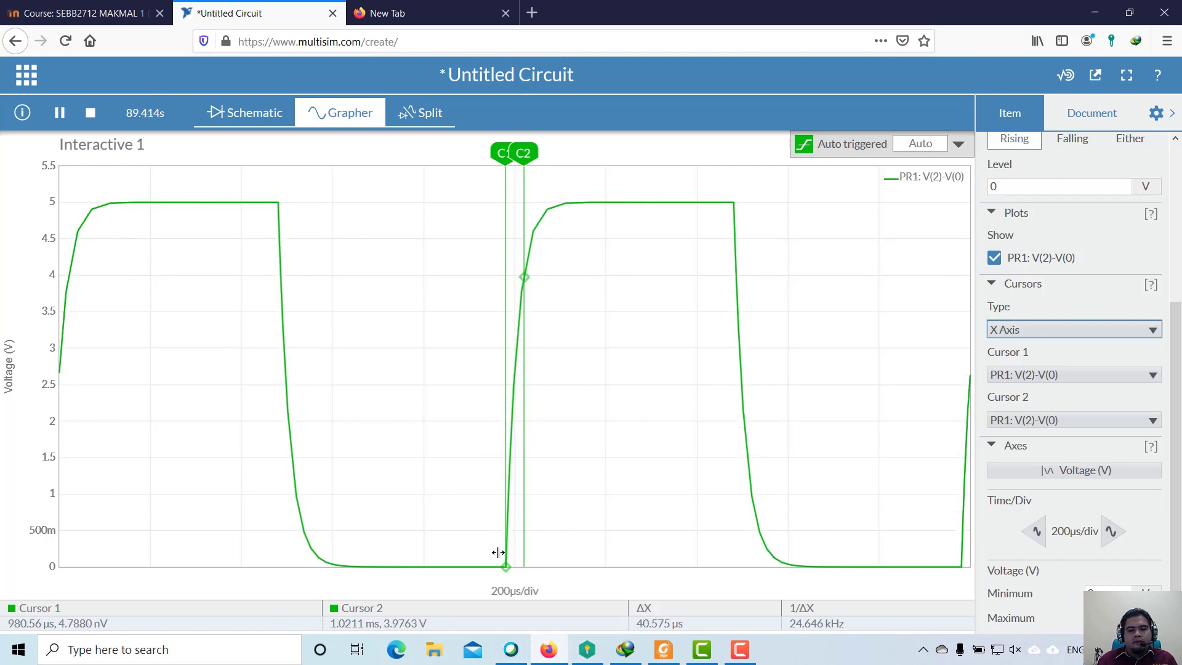
{"action": "left_click_drag", "start_coordinate": [521, 153], "coordinate": [530, 153]}
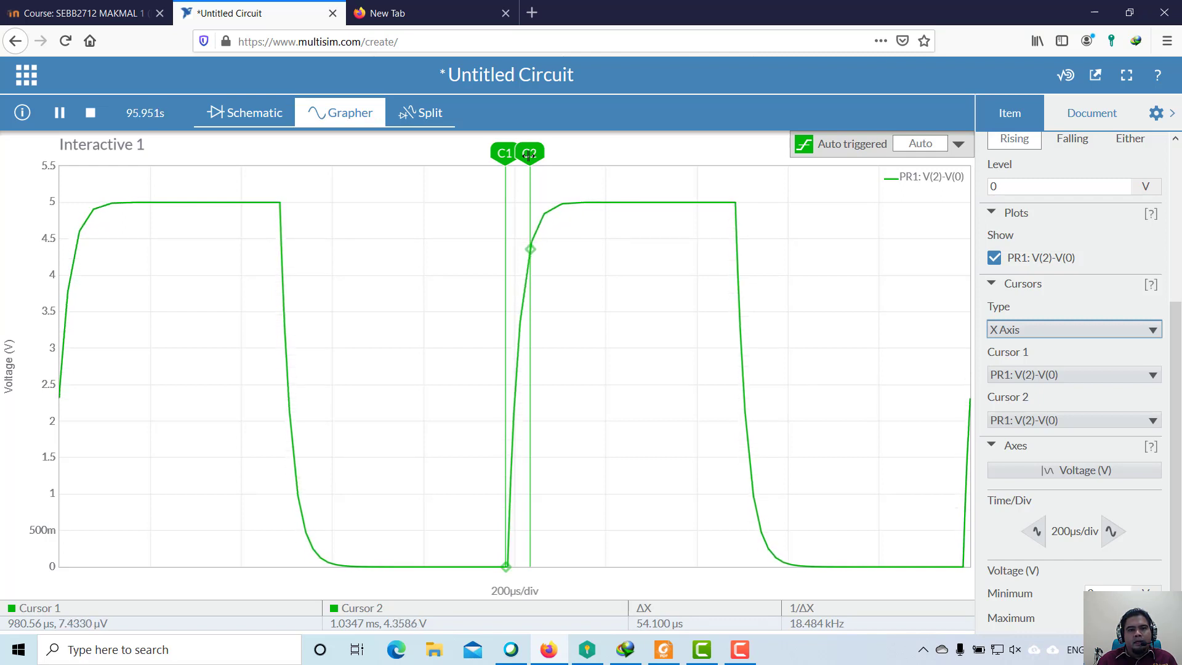
{"action": "left_click_drag", "start_coordinate": [528, 155], "coordinate": [515, 156]}
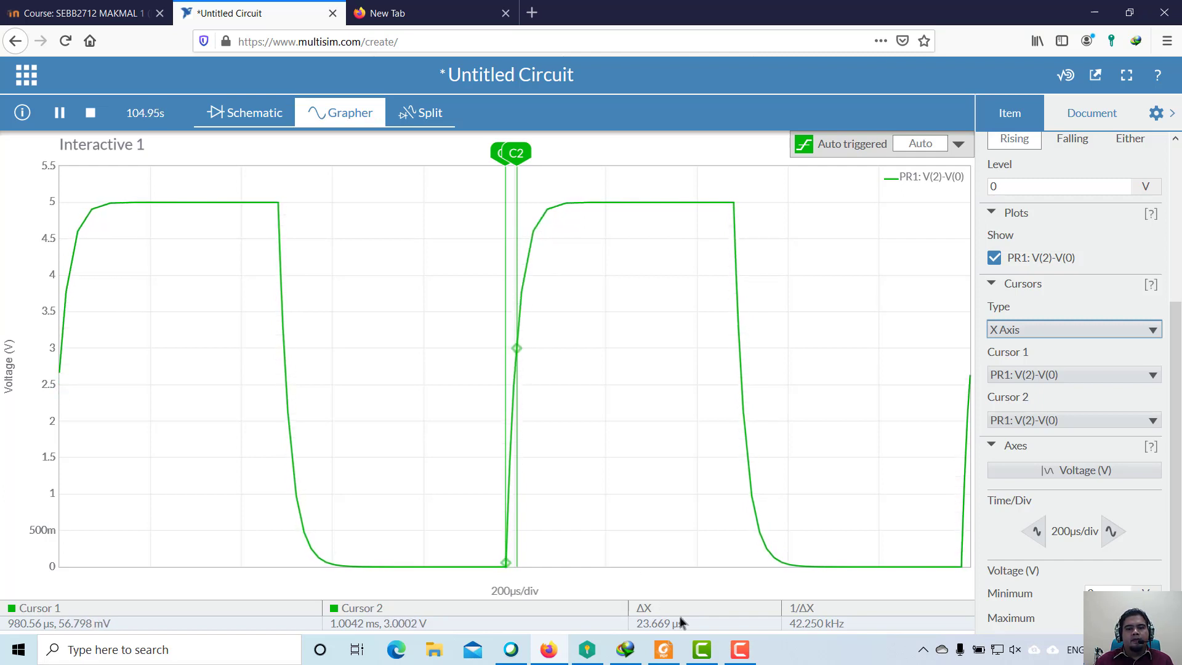
{"action": "mouse_move", "coordinate": [742, 659]}
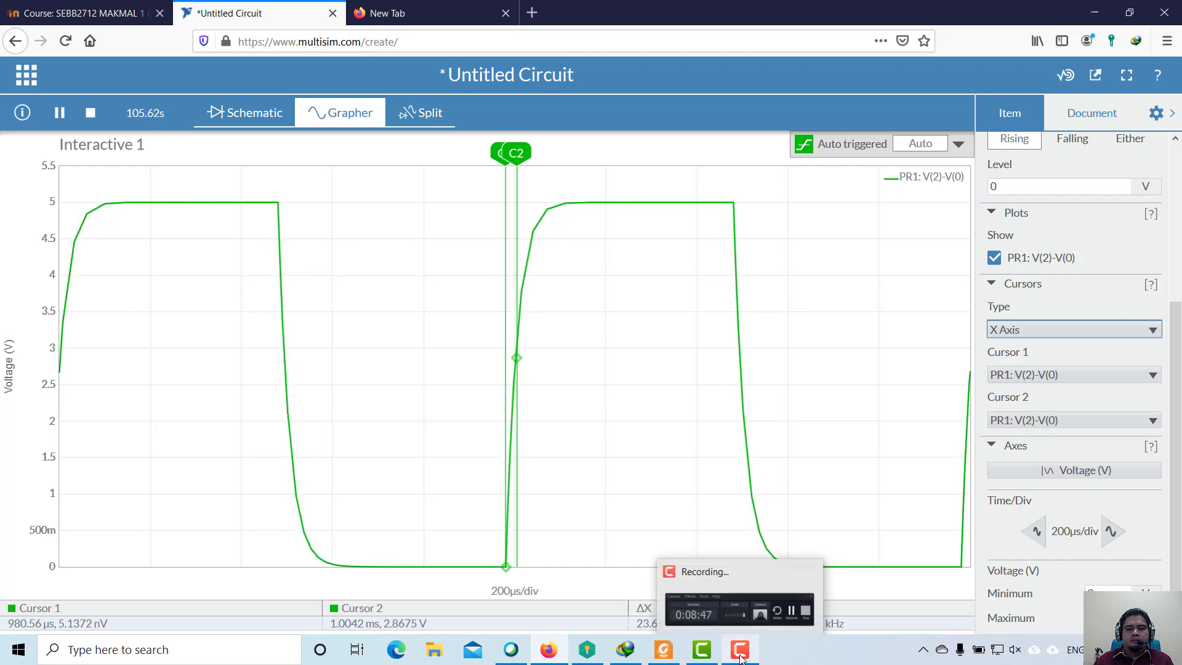
{"action": "left_click", "coordinate": [748, 609]}
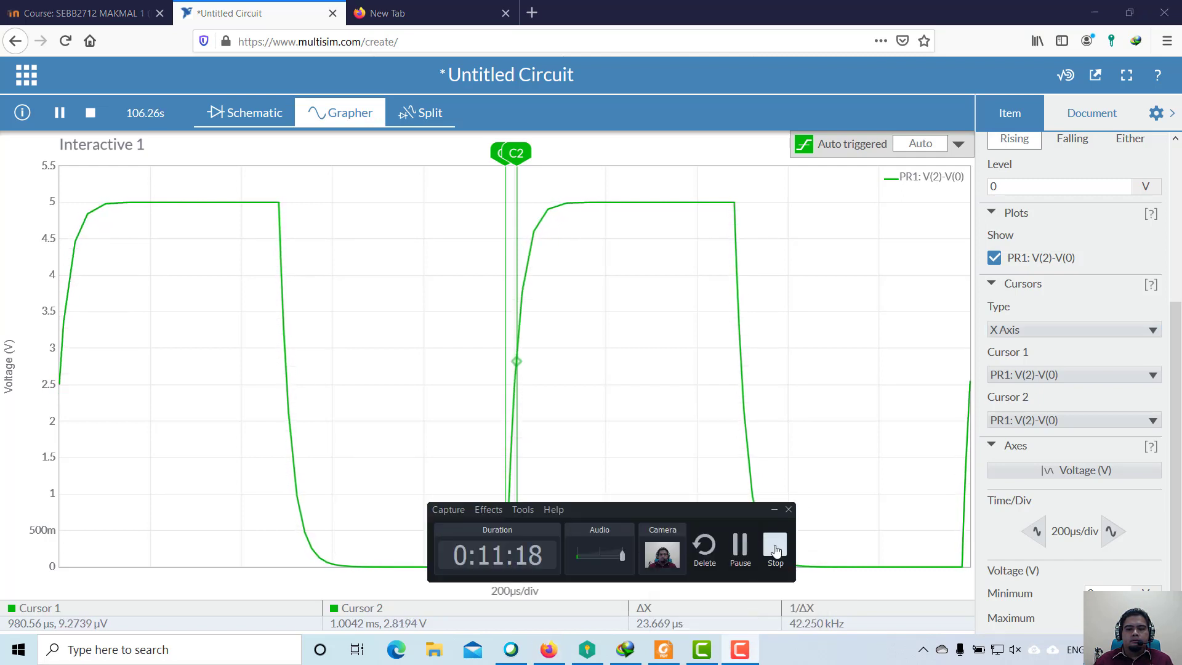